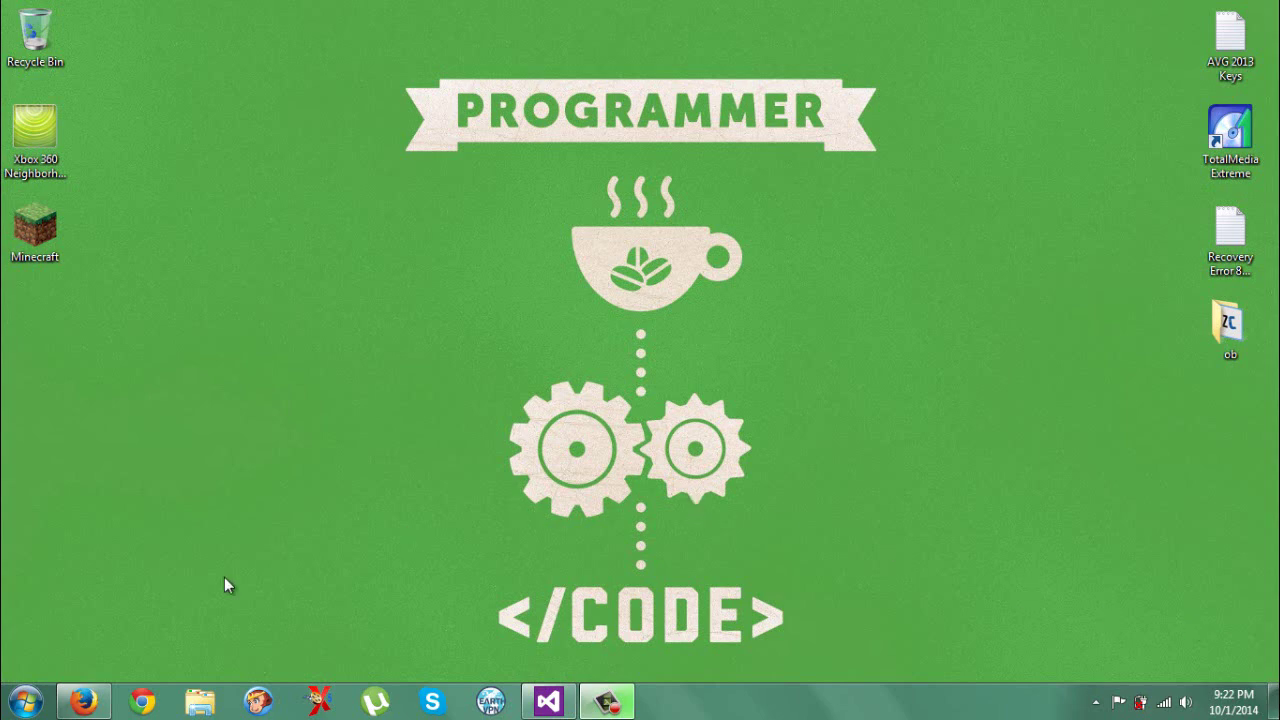
- Return to Firefox and log in to earthvpn.com to review the Client Area account overview
{"action": "left_click", "coordinate": [83, 701]}
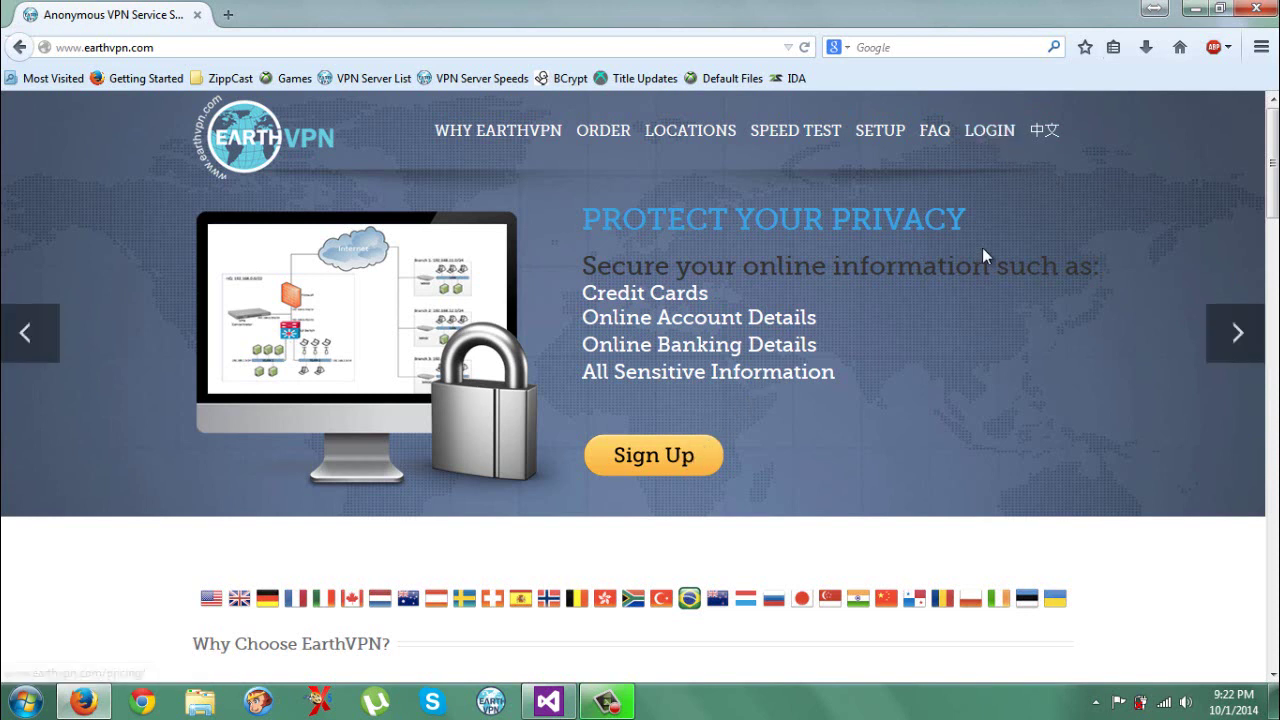
{"action": "left_click", "coordinate": [993, 150]}
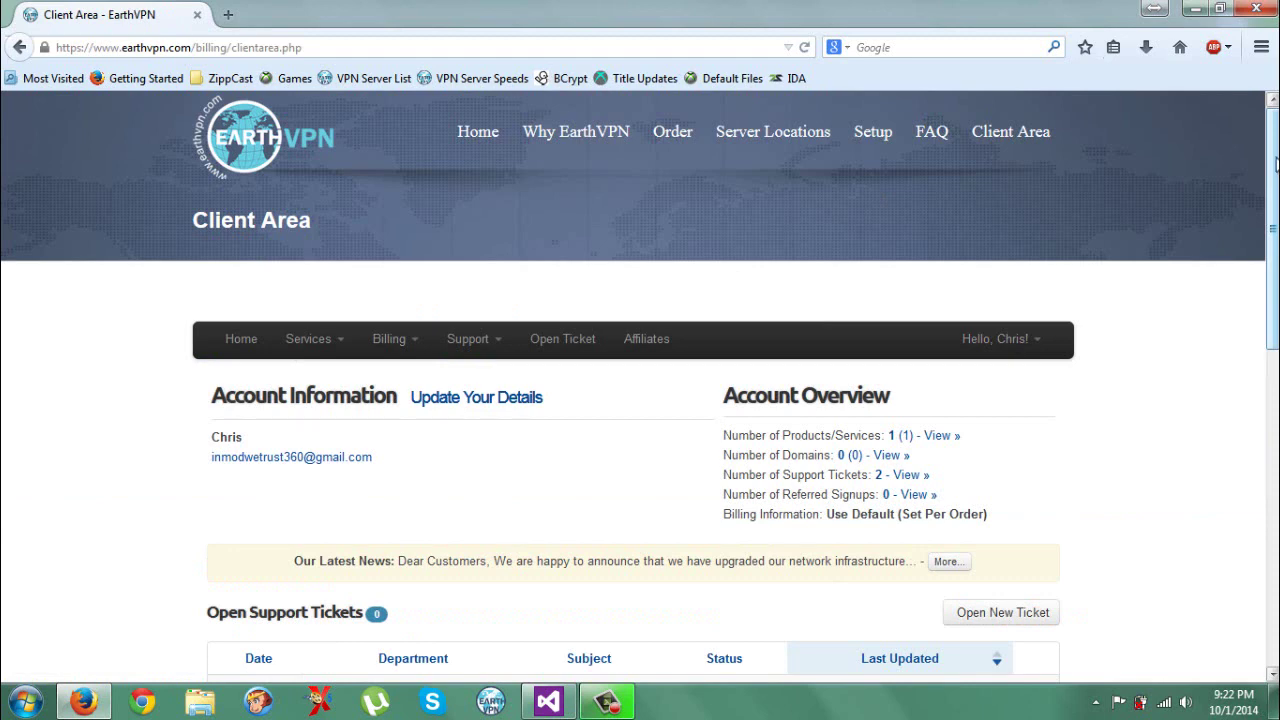
{"action": "left_click_drag", "start_coordinate": [1276, 170], "coordinate": [1276, 256]}
{"action": "scroll", "coordinate": [1037, 138], "scroll_direction": "up", "scroll_amount": 4}
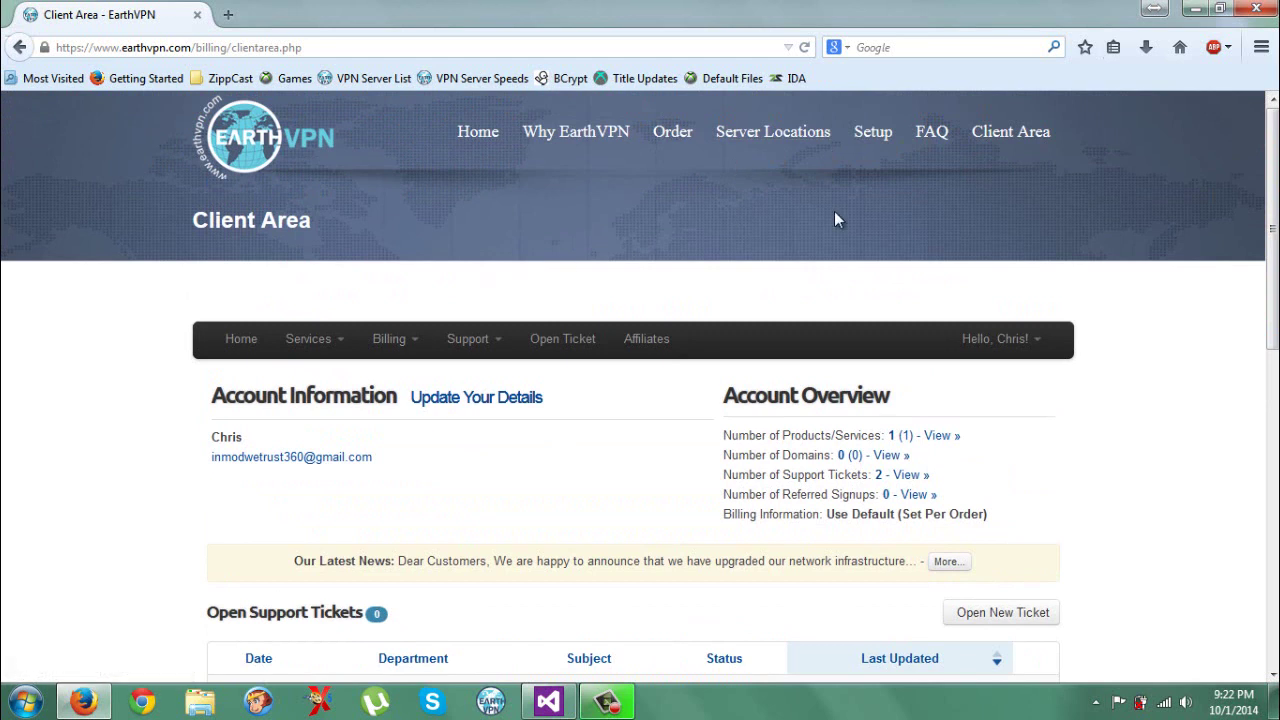
- Scroll through the PPTP and client tables on EarthVPN's Setup page, then close Firefox
{"action": "left_click", "coordinate": [873, 148]}
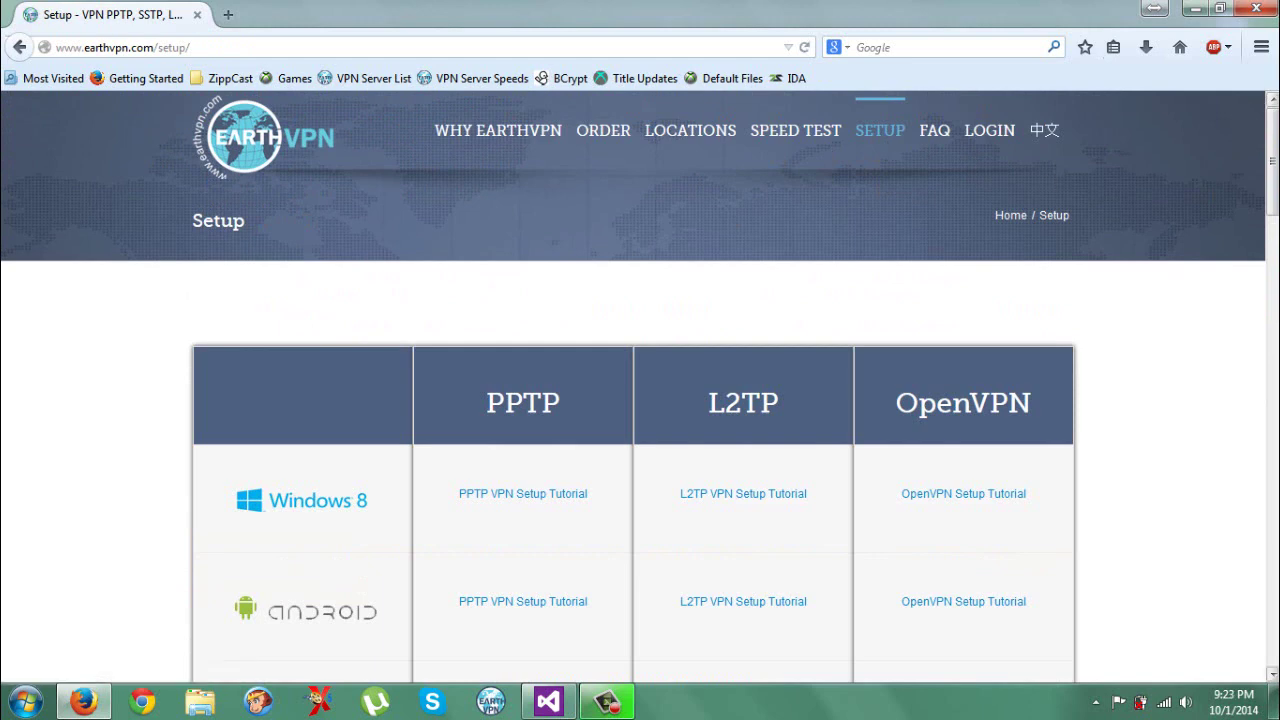
{"action": "scroll", "coordinate": [1273, 225], "scroll_direction": "down", "scroll_amount": 1}
{"action": "left_click_drag", "start_coordinate": [1273, 225], "coordinate": [1267, 458]}
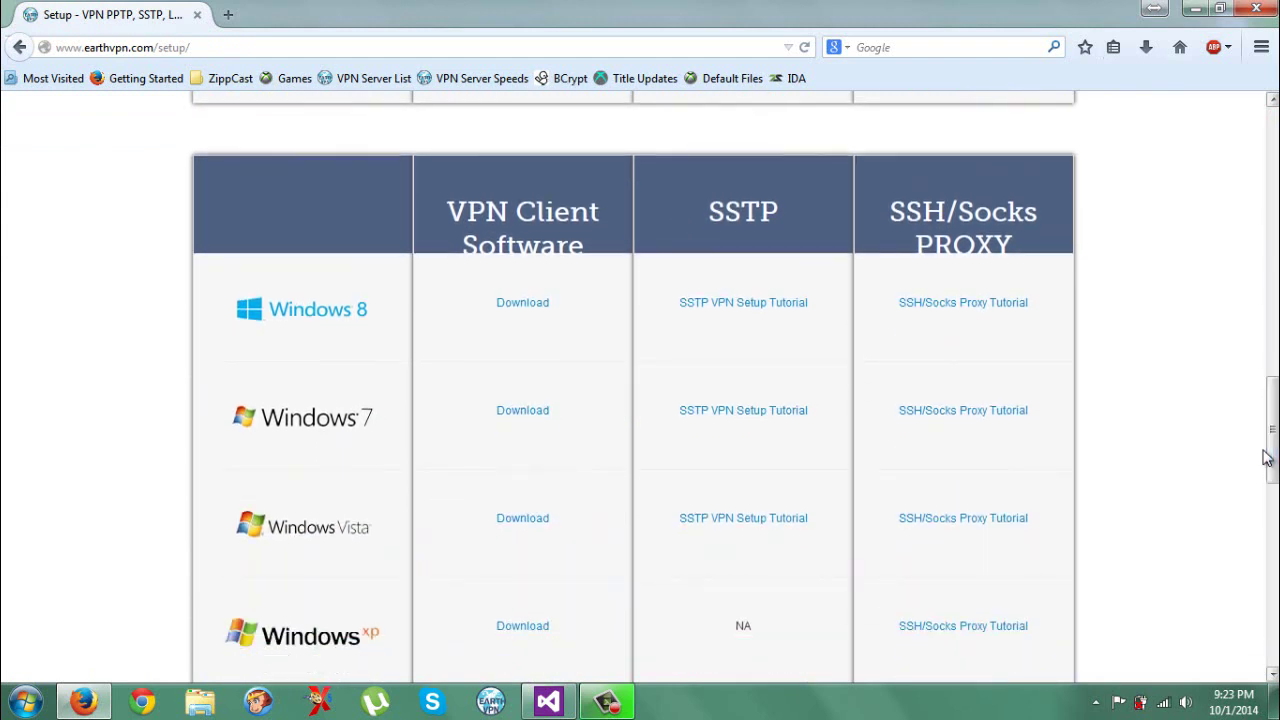
{"action": "scroll", "coordinate": [1273, 445], "scroll_direction": "down", "scroll_amount": 1}
{"action": "scroll", "coordinate": [1273, 445], "scroll_direction": "down", "scroll_amount": 1}
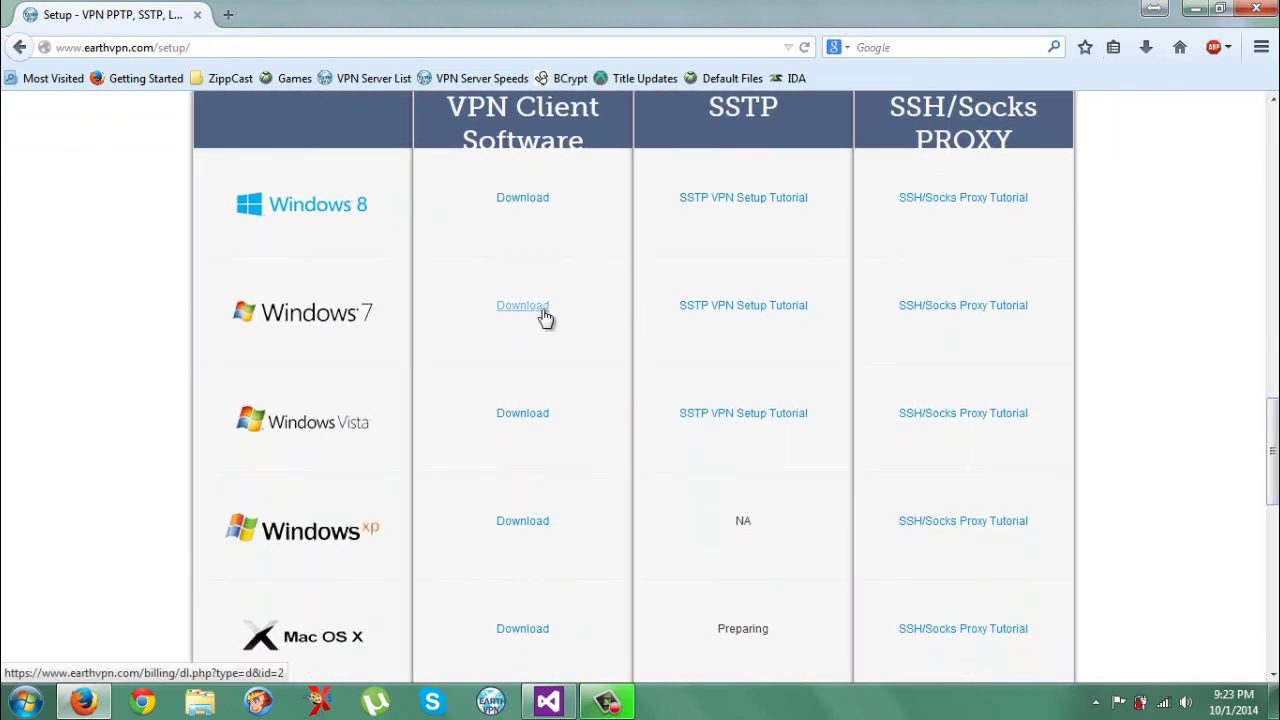
{"action": "left_click", "coordinate": [1258, 12]}
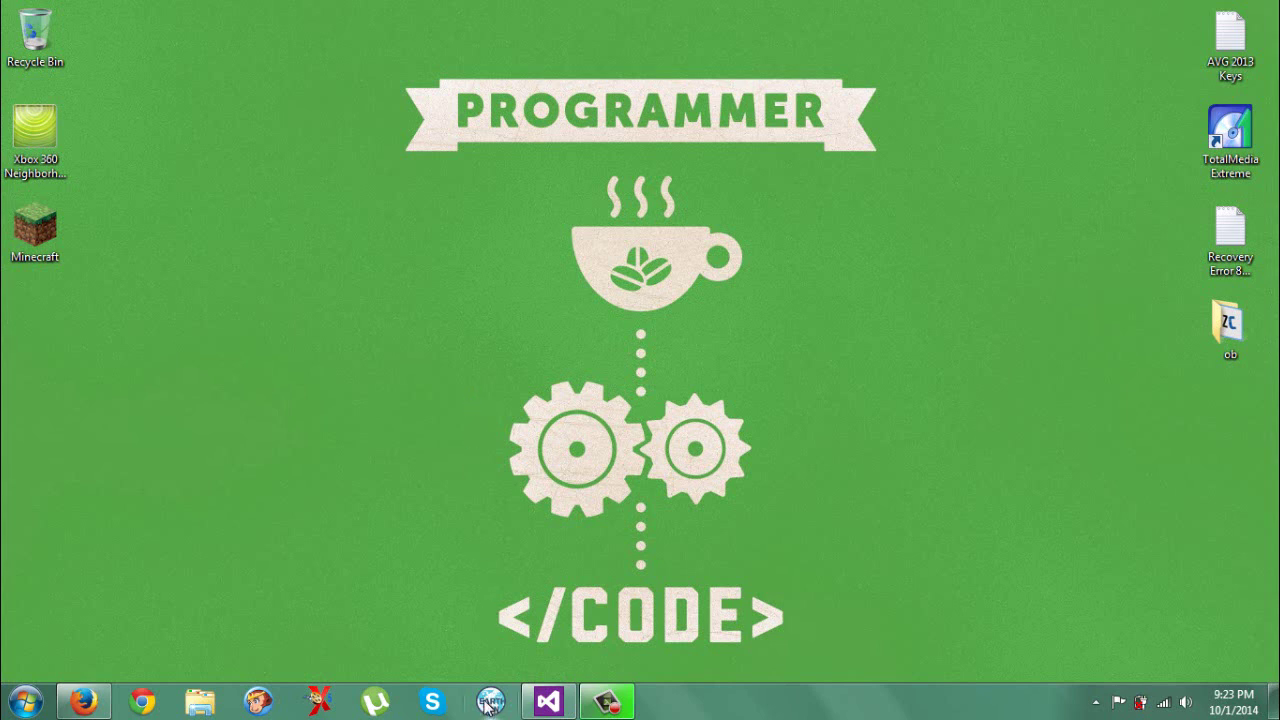
- Open the Network and Sharing Center through Control Panel's Network and Internet category
{"action": "left_click", "coordinate": [25, 700]}
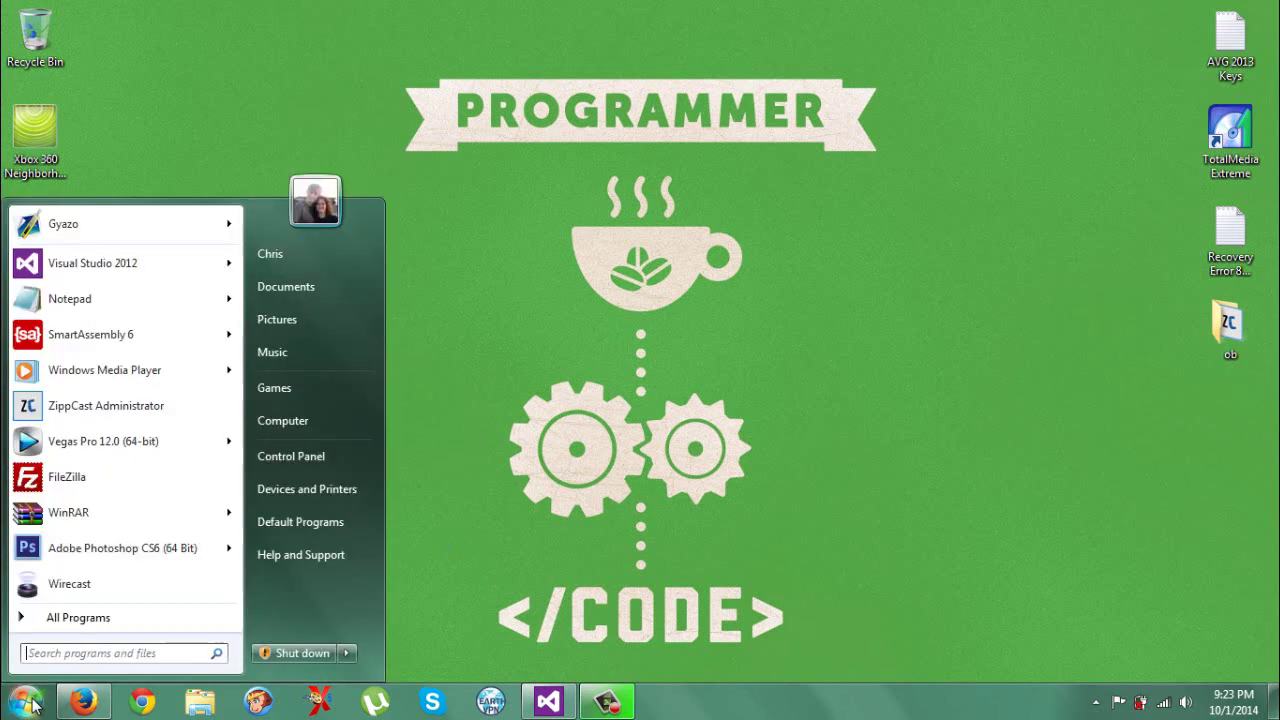
{"action": "left_click", "coordinate": [313, 456]}
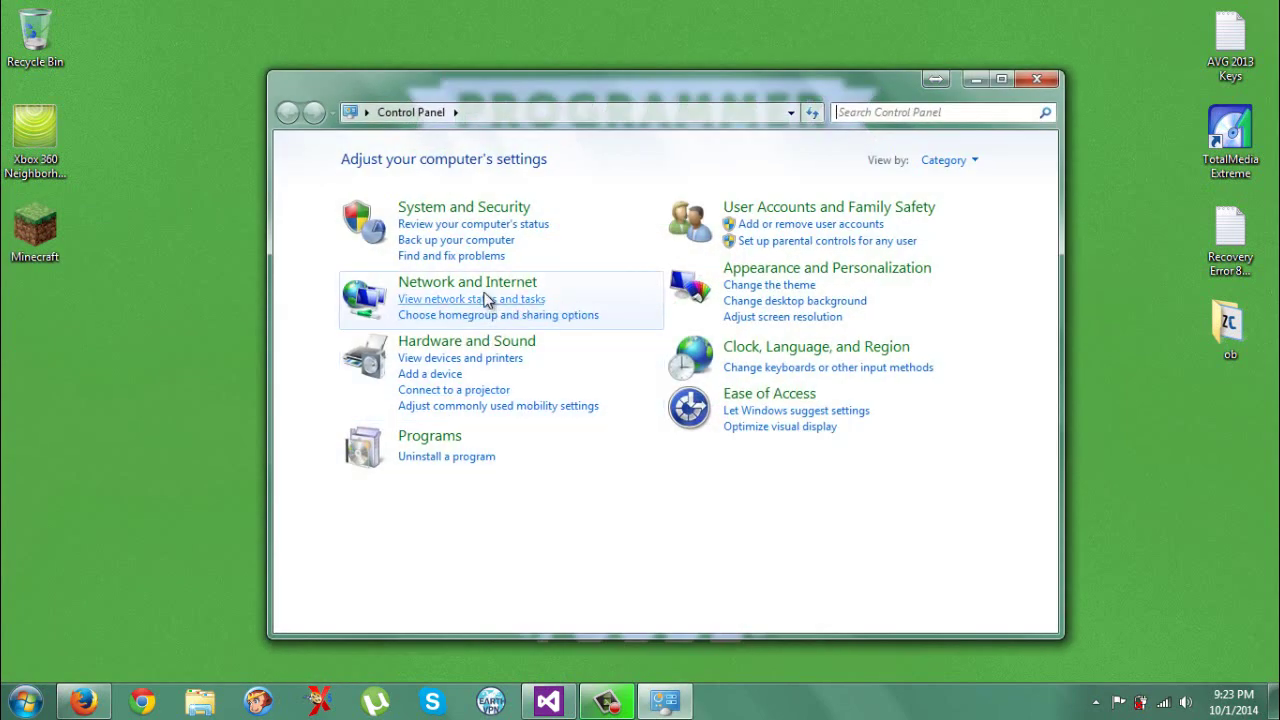
{"action": "left_click", "coordinate": [485, 285]}
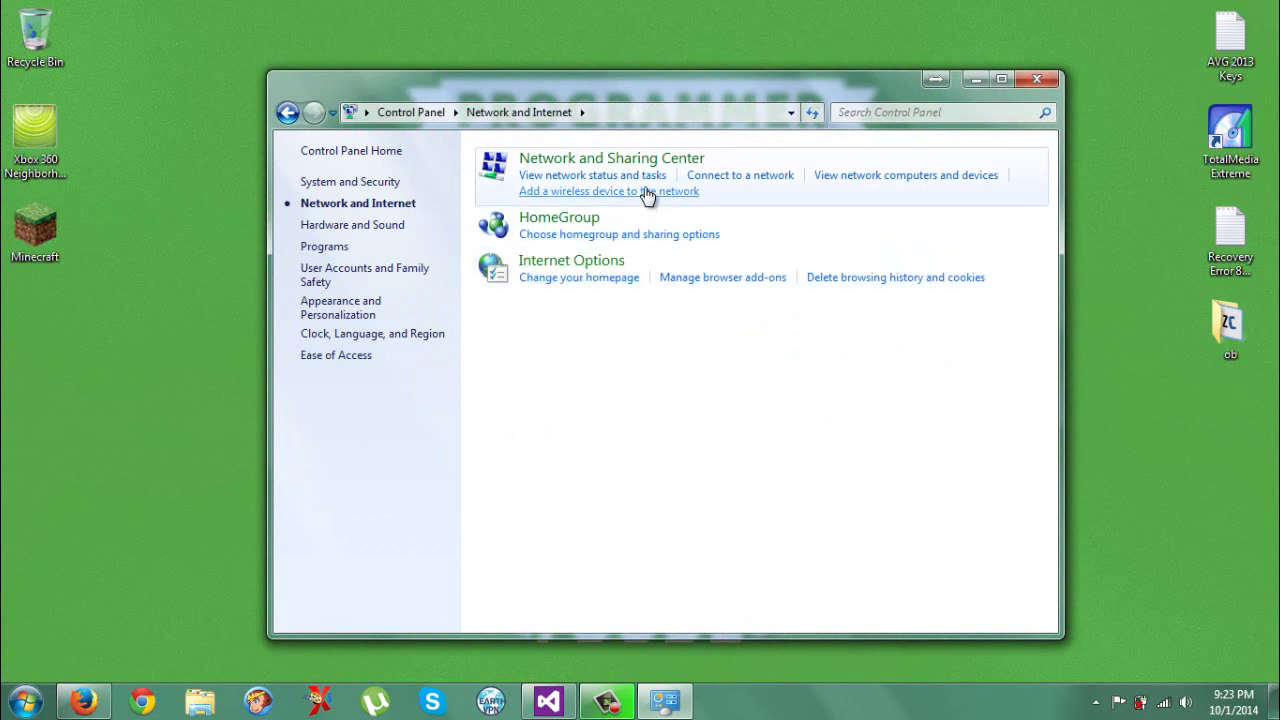
{"action": "left_click", "coordinate": [617, 168]}
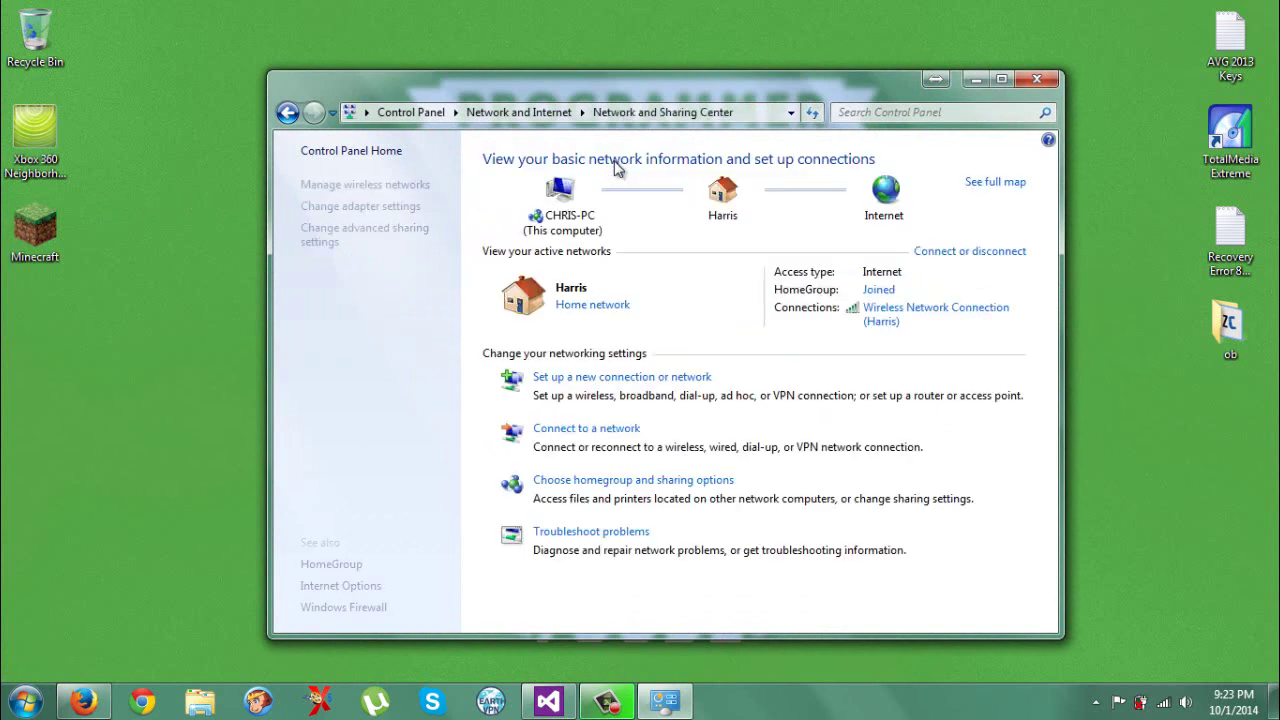
- Start a new Connect to a workplace connection that uses the Internet connection (VPN)
{"action": "left_click", "coordinate": [628, 378]}
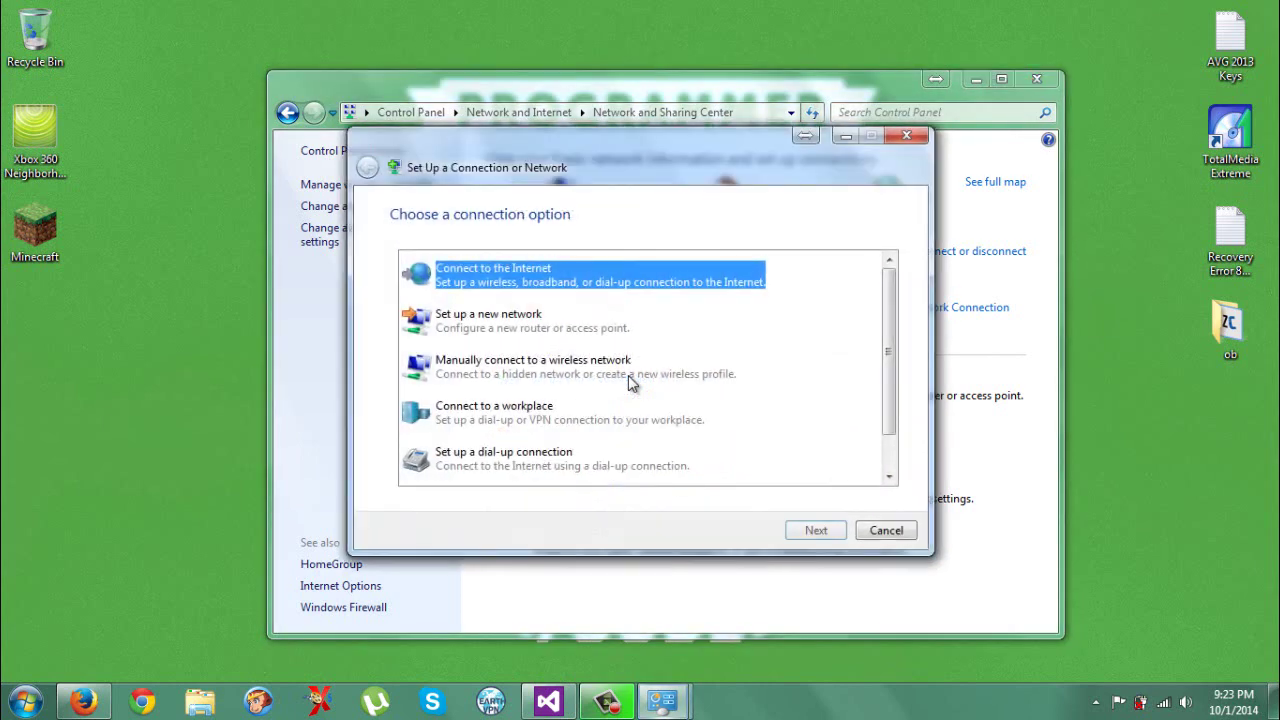
{"action": "left_click", "coordinate": [548, 410]}
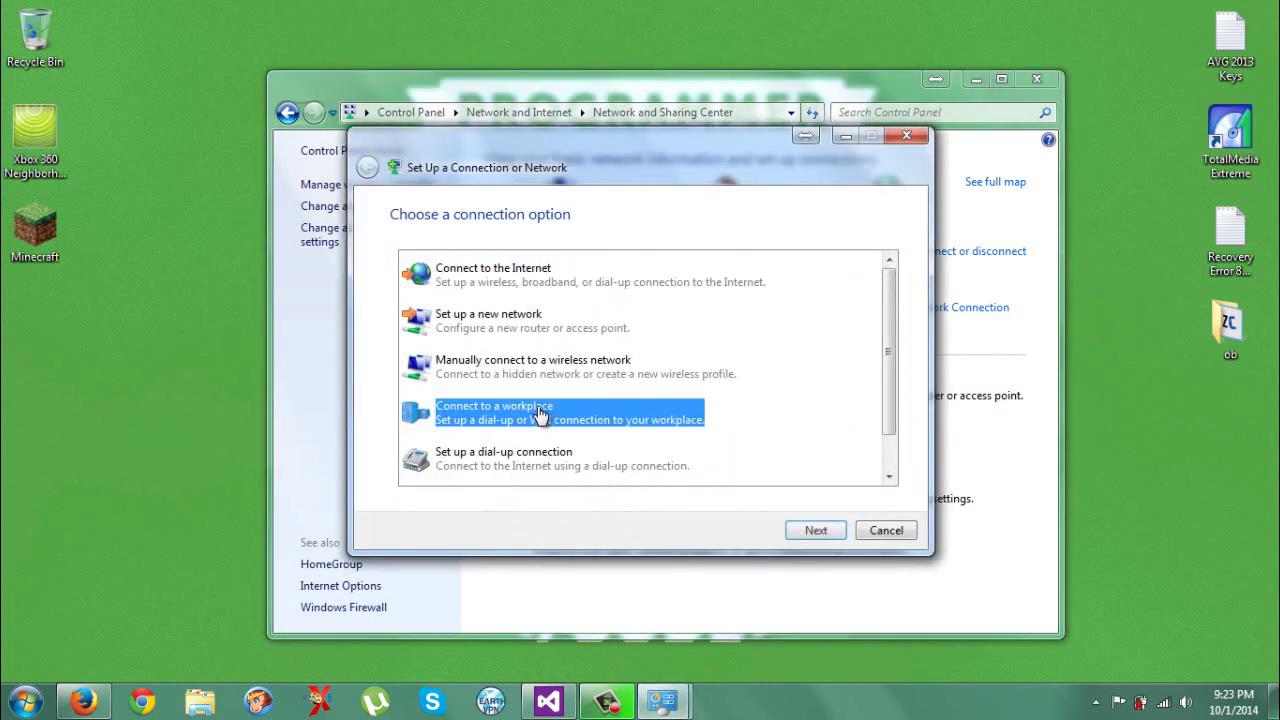
{"action": "left_click", "coordinate": [816, 531]}
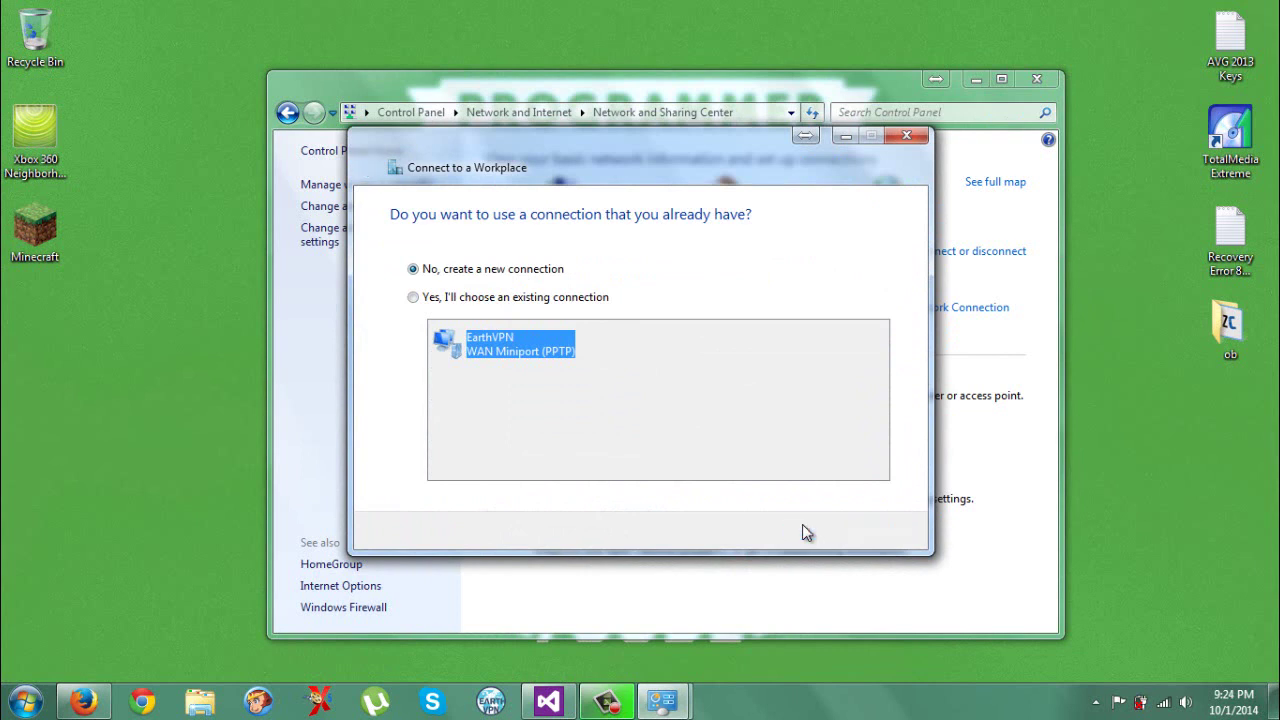
{"action": "left_click", "coordinate": [808, 524]}
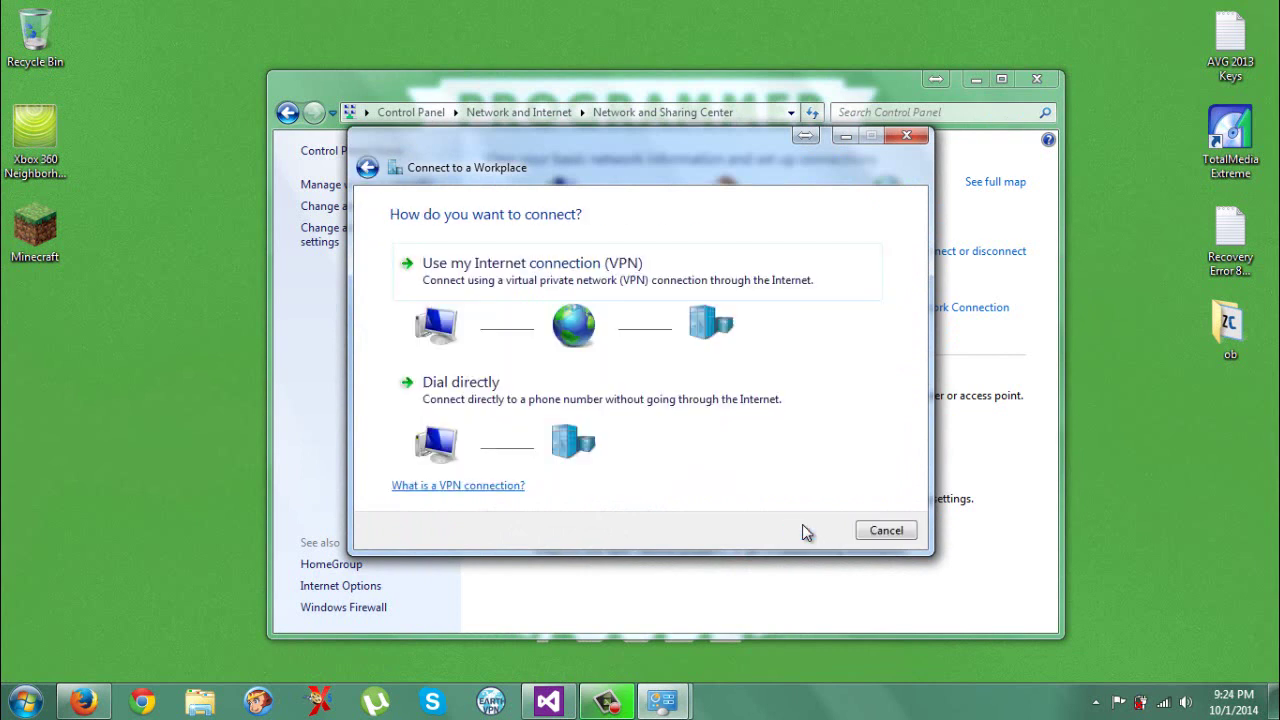
{"action": "left_click", "coordinate": [604, 286]}
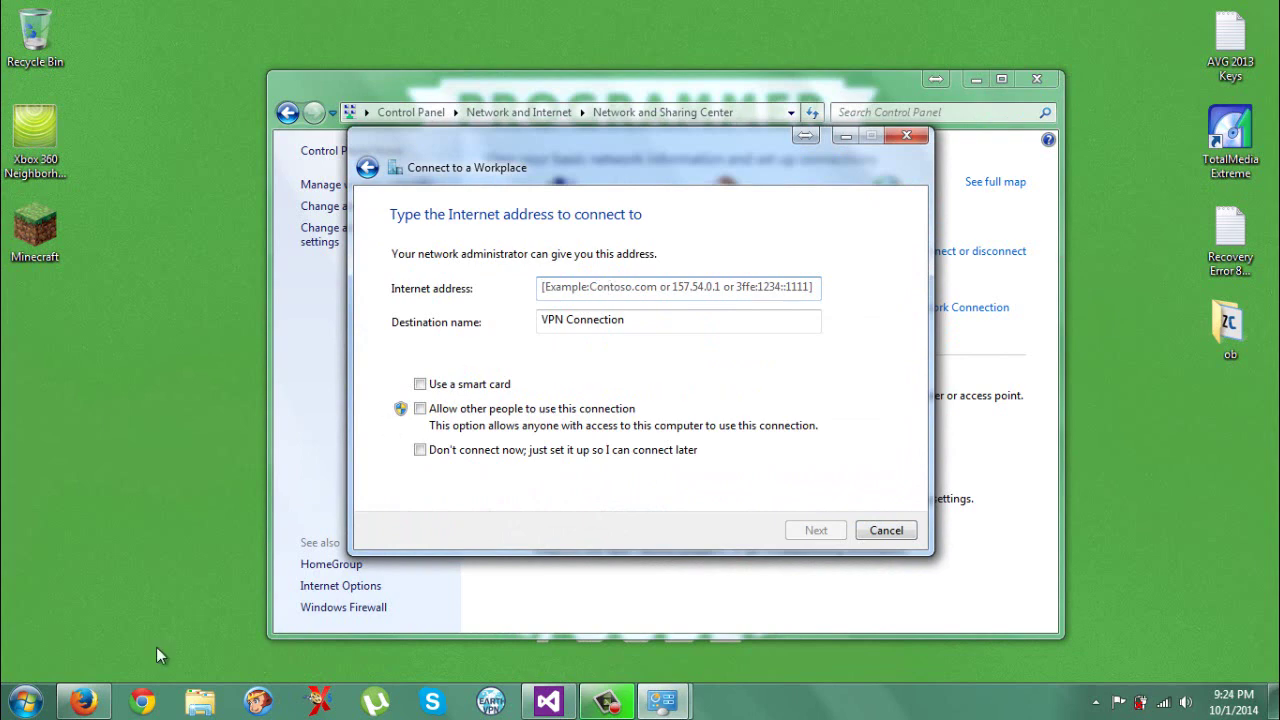
- Open EarthVPN's VPN Server List bookmark in a new Firefox tab
{"action": "left_click", "coordinate": [83, 700]}
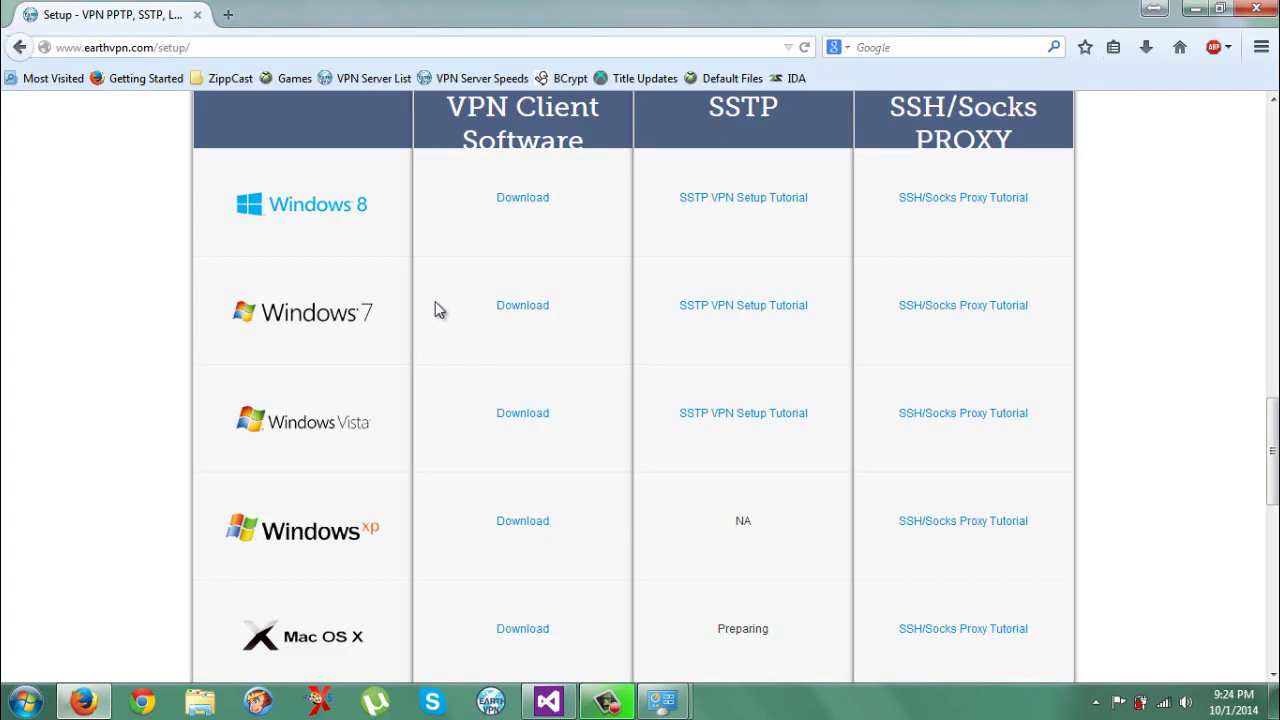
{"action": "right_click", "coordinate": [401, 81]}
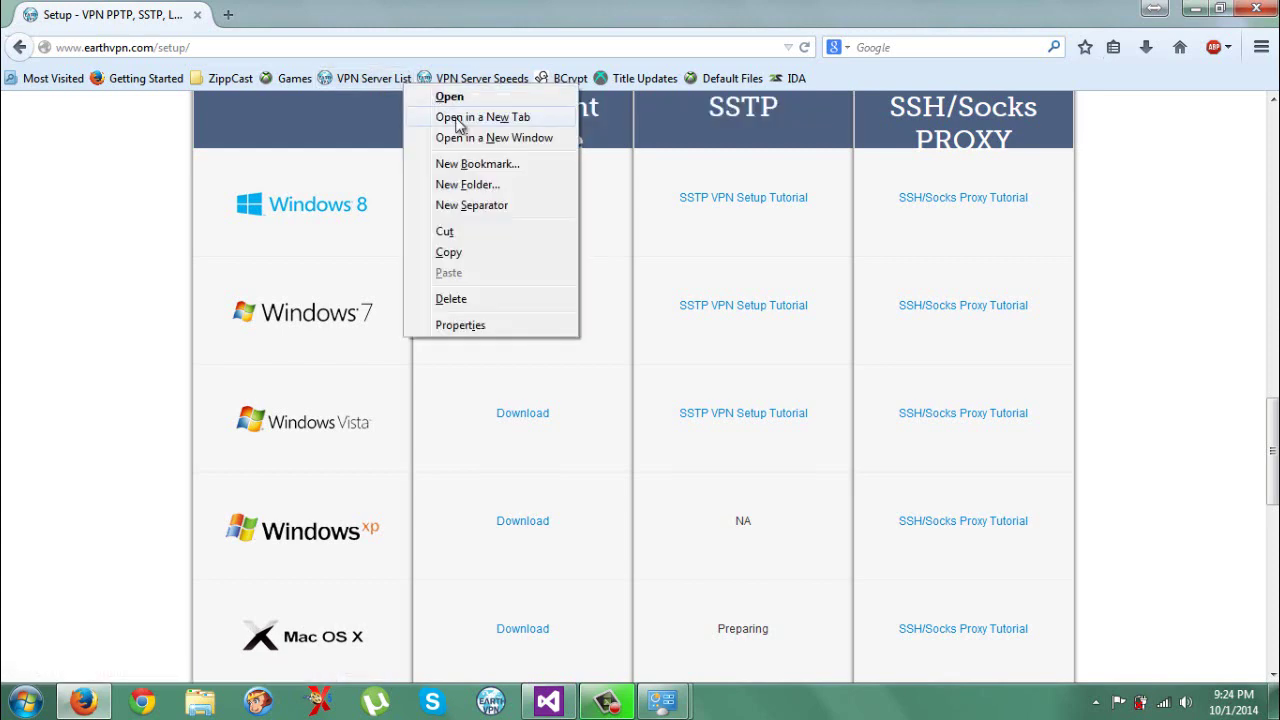
{"action": "left_click", "coordinate": [455, 124]}
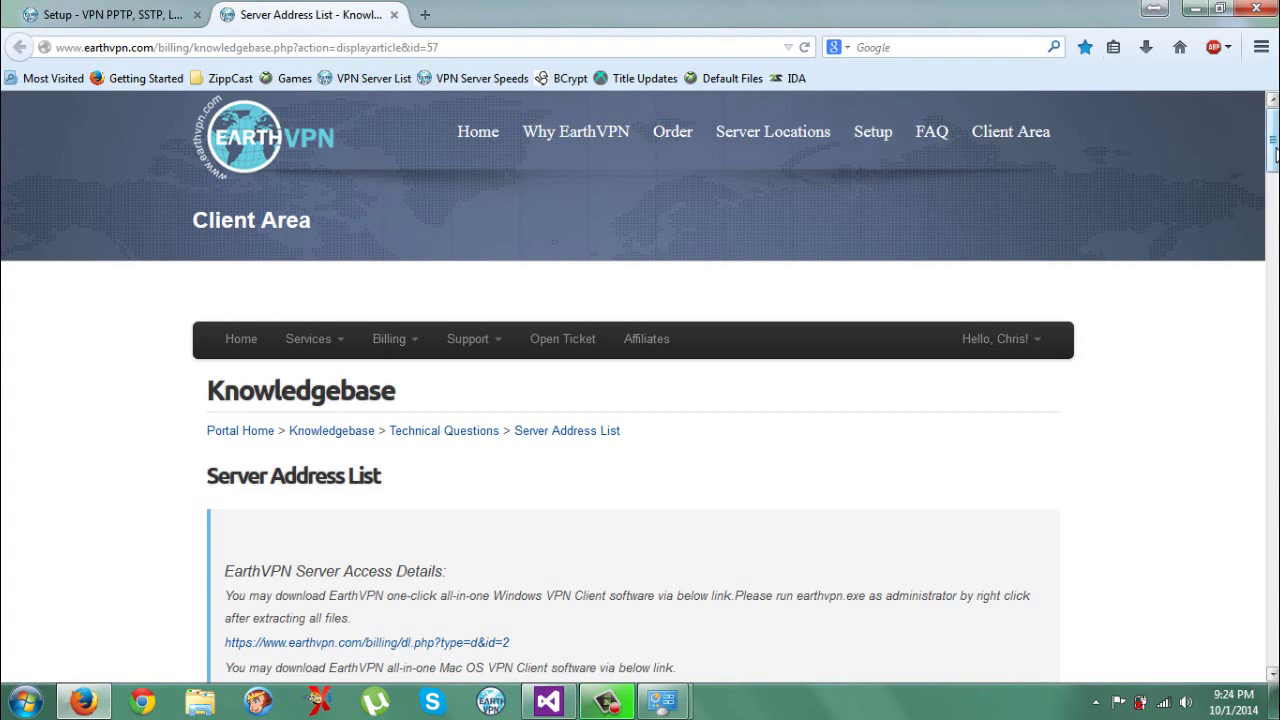
{"action": "left_click_drag", "start_coordinate": [1276, 152], "coordinate": [1274, 327]}
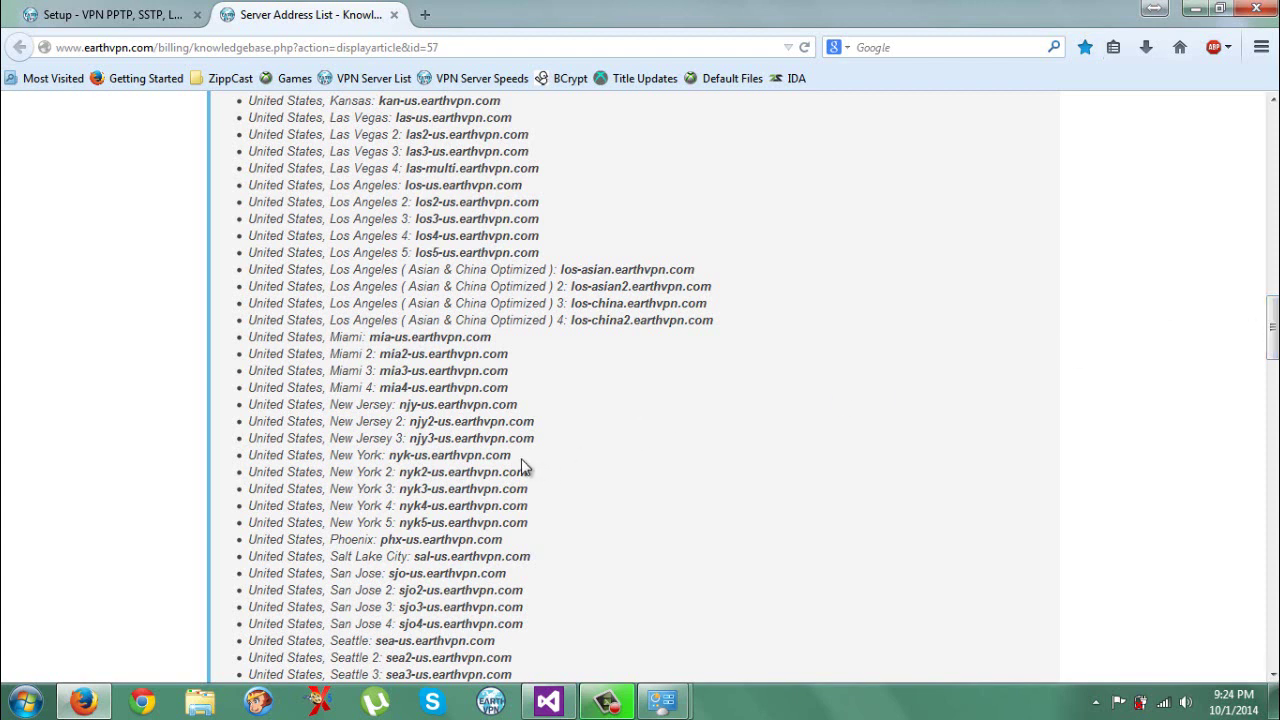
- Copy the New York server address nyk-us.earthvpn.com from the server list
{"action": "left_click_drag", "start_coordinate": [515, 458], "coordinate": [389, 455]}
{"action": "key", "text": "ctrl+c"}
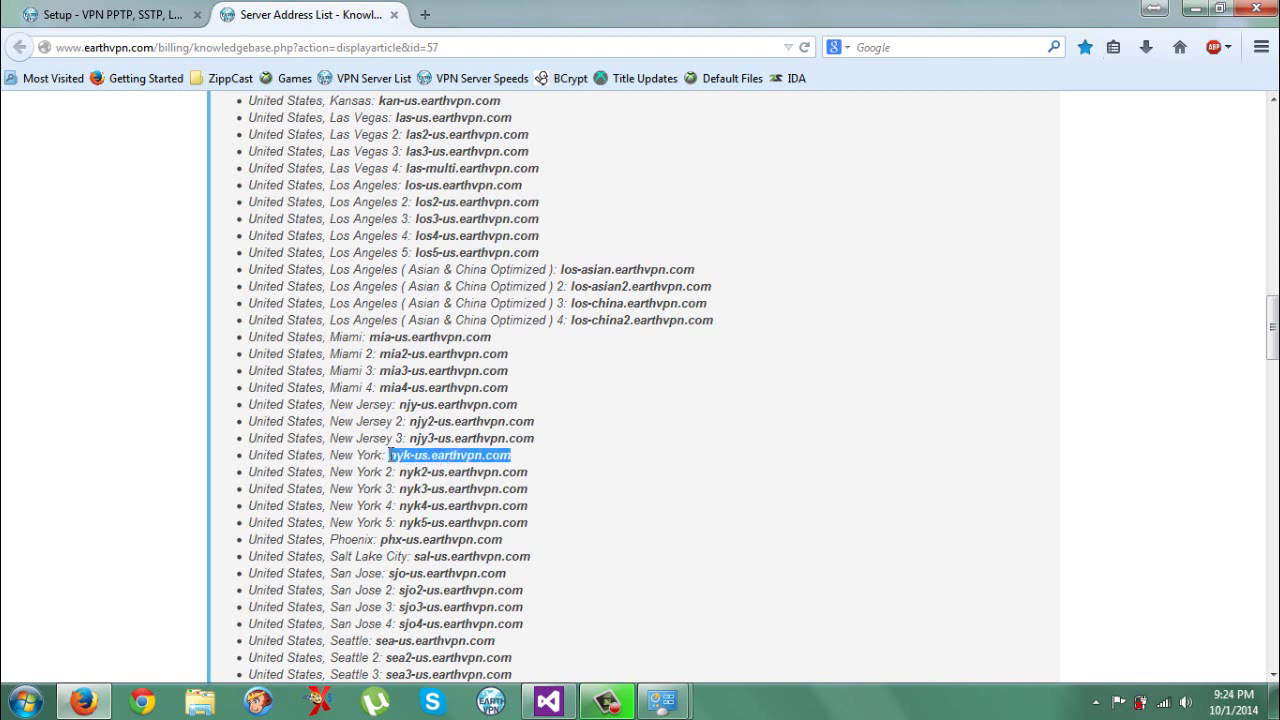
{"action": "right_click", "coordinate": [393, 456]}
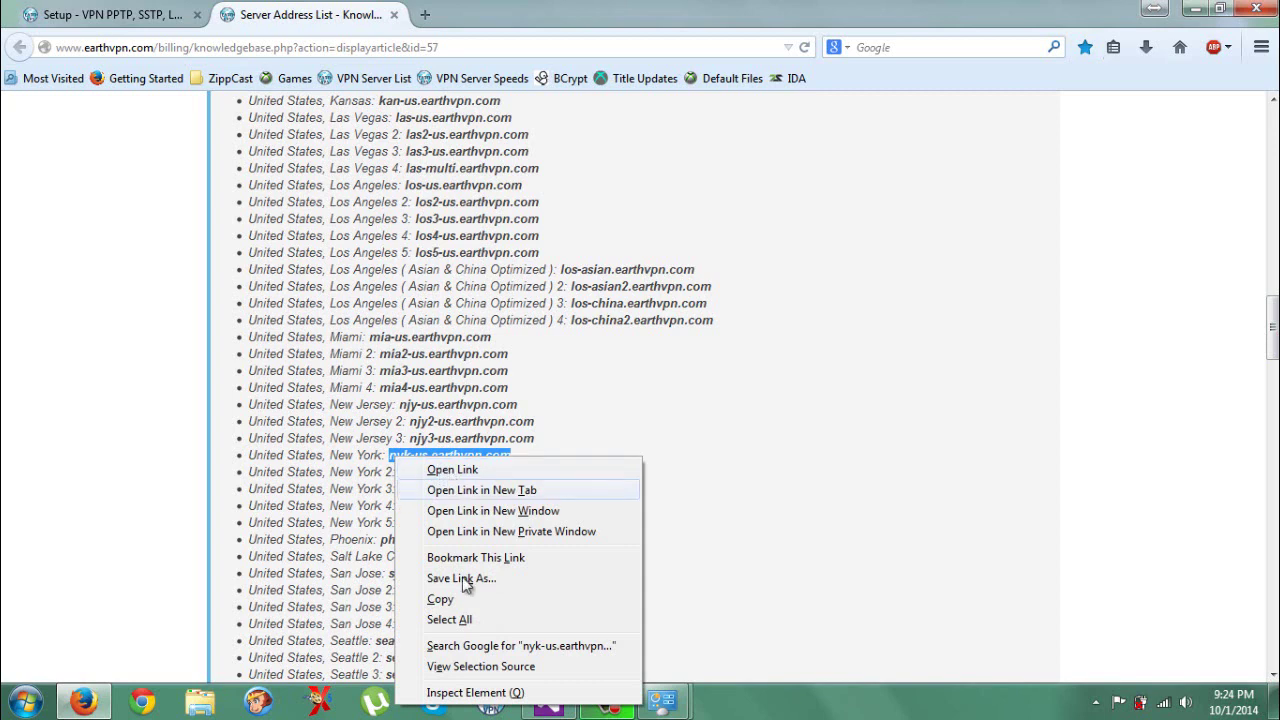
{"action": "left_click", "coordinate": [442, 599]}
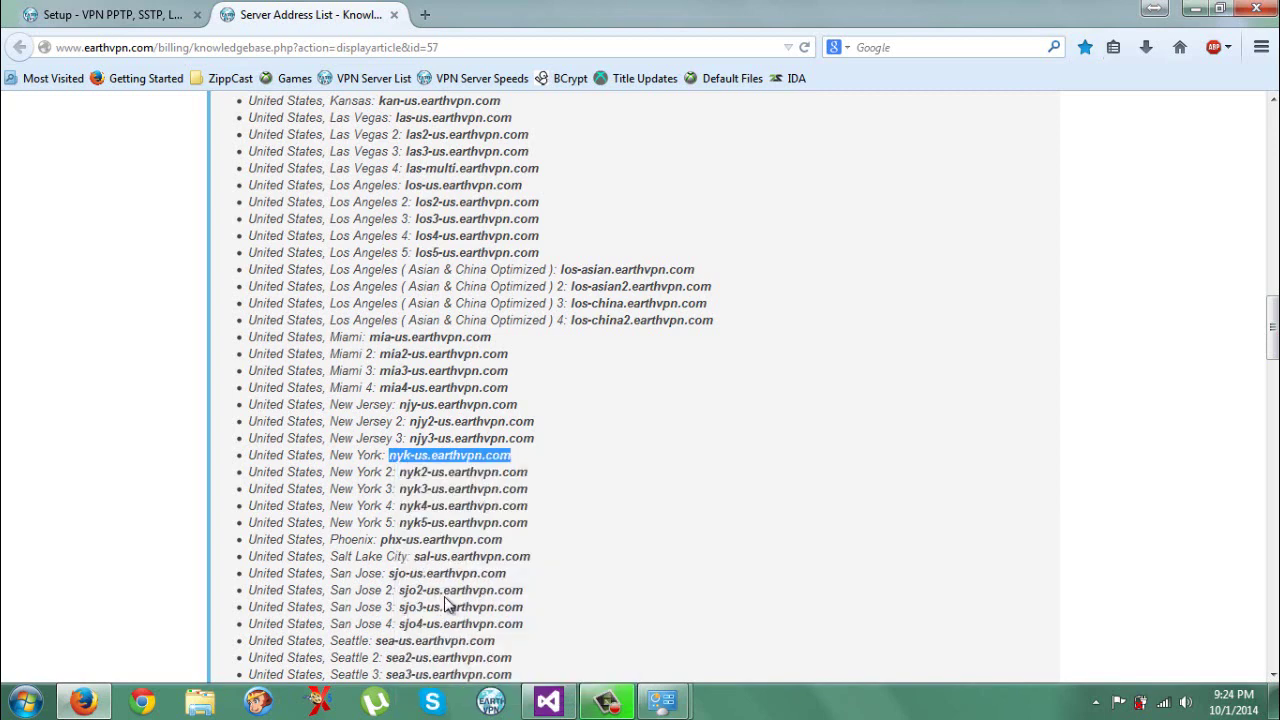
{"action": "left_click", "coordinate": [660, 700]}
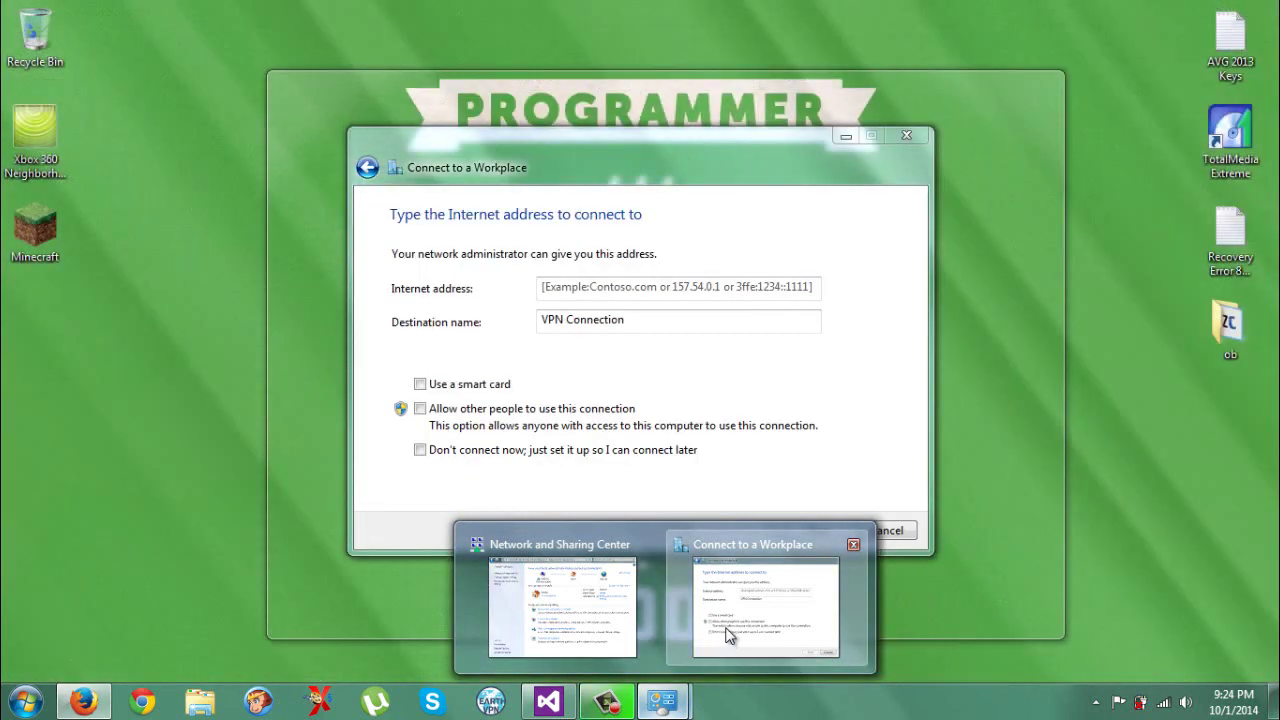
- Paste nyk-us.earthvpn.com as the Internet address, keep the name VPN Connection, and don't connect now
{"action": "left_click", "coordinate": [728, 636]}
{"action": "key", "text": "ctrl+v"}
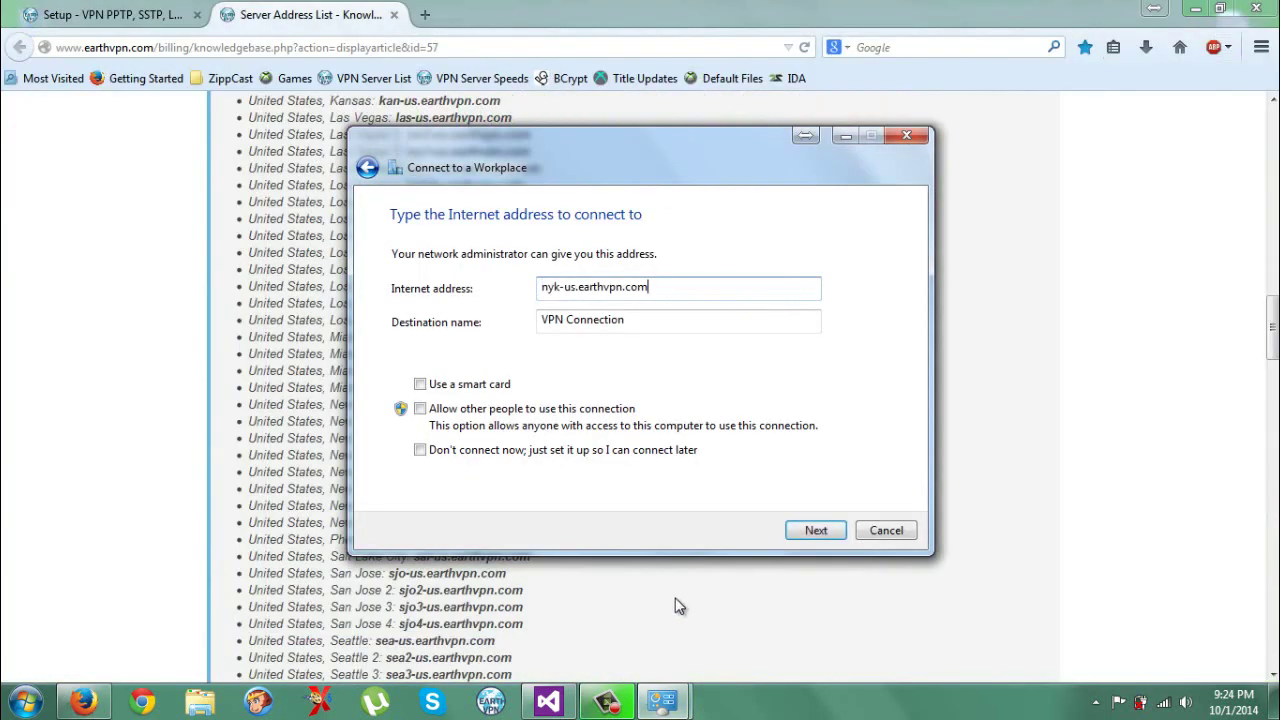
{"action": "left_click_drag", "start_coordinate": [655, 318], "coordinate": [530, 327]}
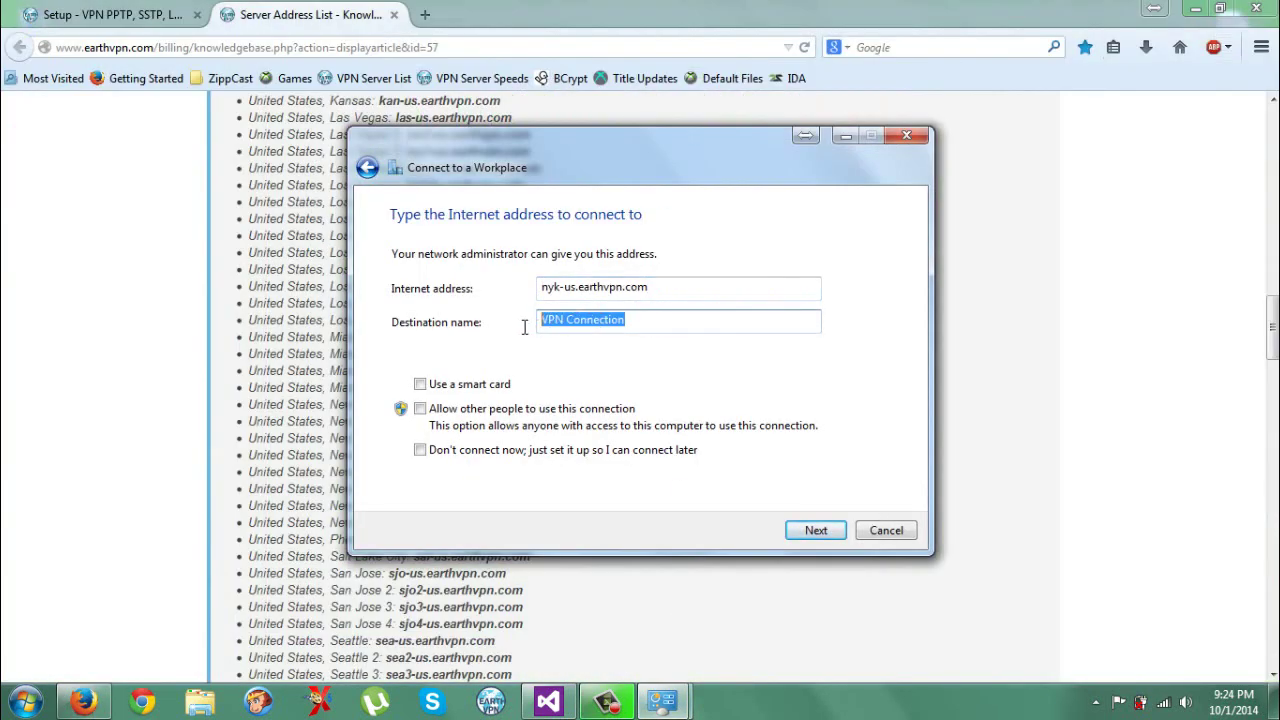
{"action": "left_click", "coordinate": [646, 321]}
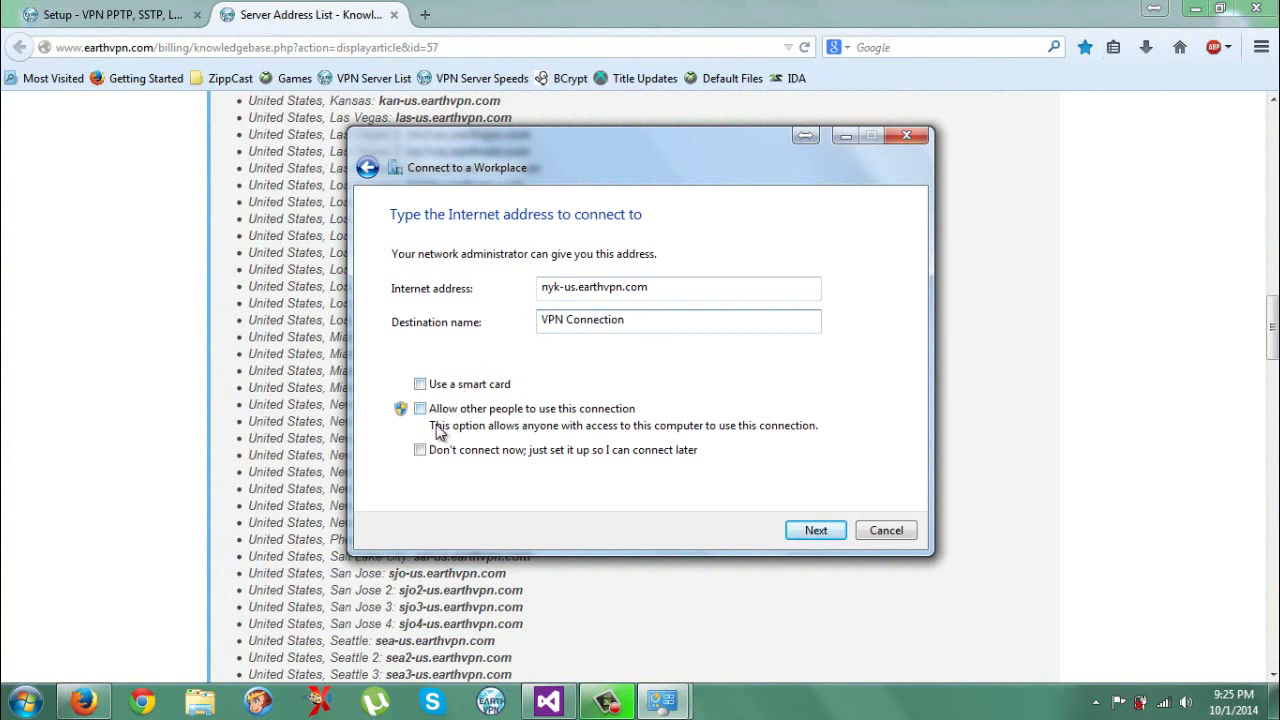
{"action": "left_click", "coordinate": [420, 451]}
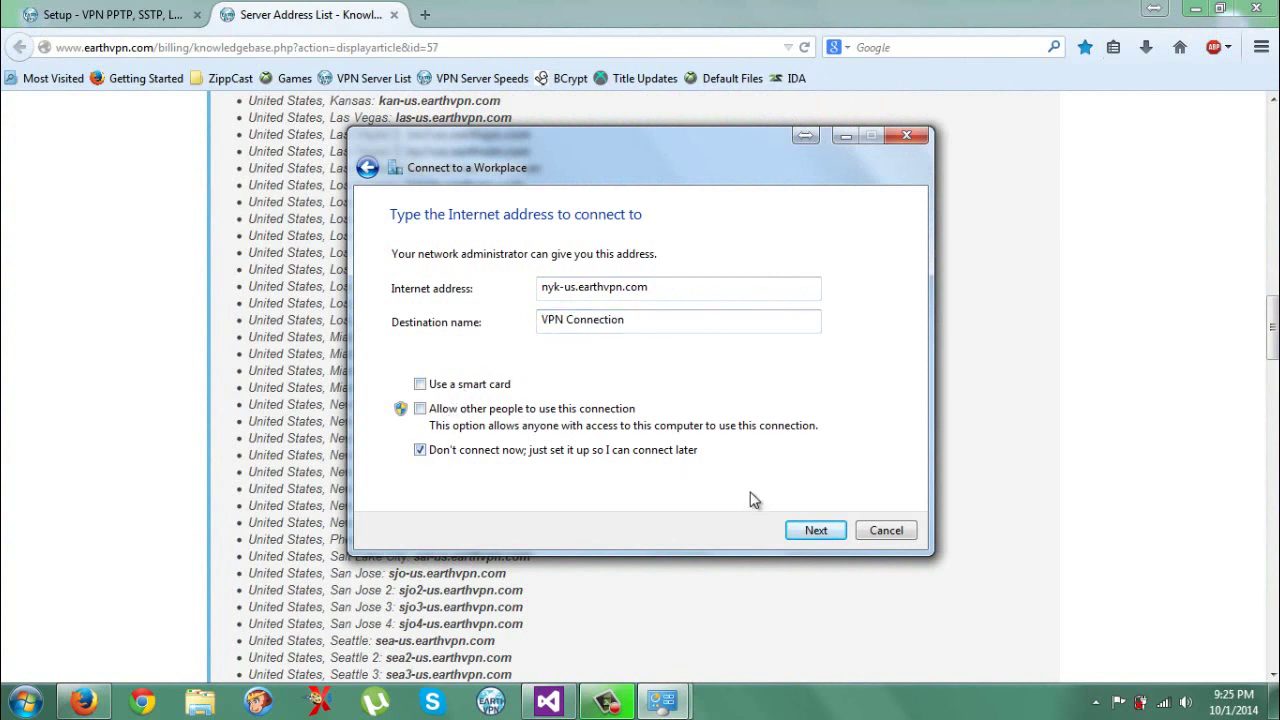
{"action": "left_click", "coordinate": [817, 530]}
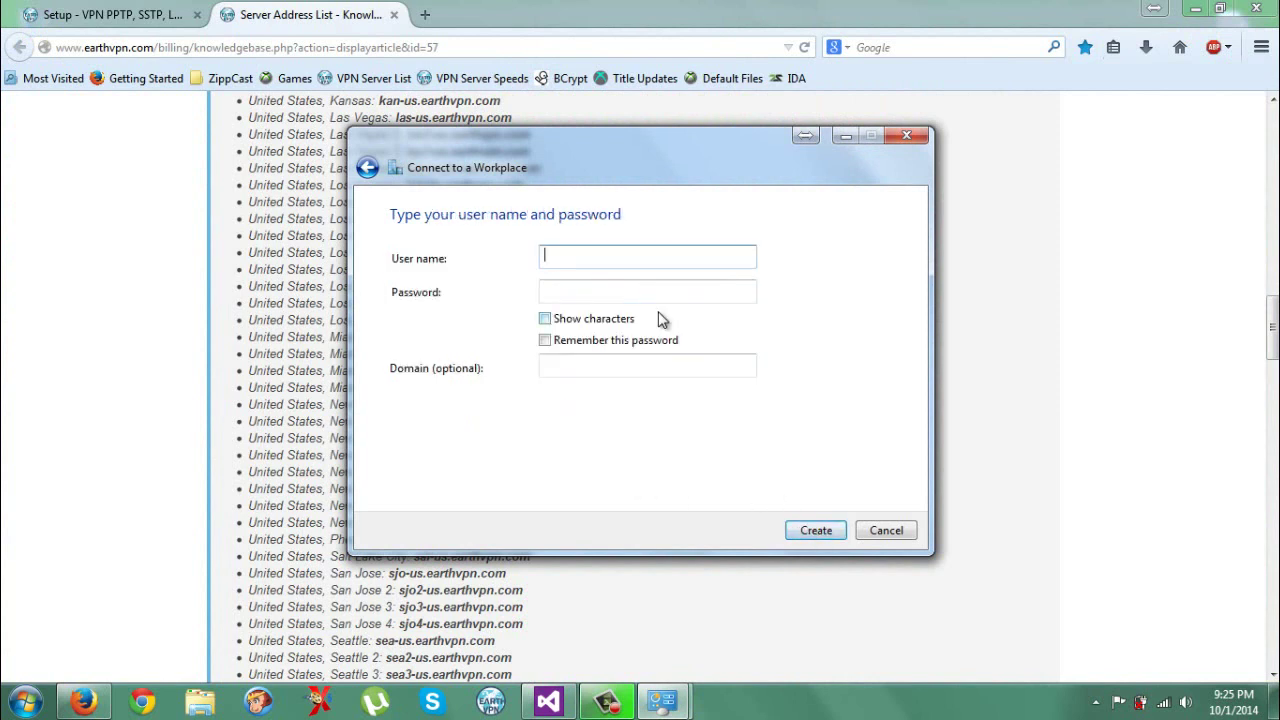
- Enter the account user name and password and create the VPN connection
{"action": "type", "text": "anonchris"}
{"action": "key", "text": "Tab"}
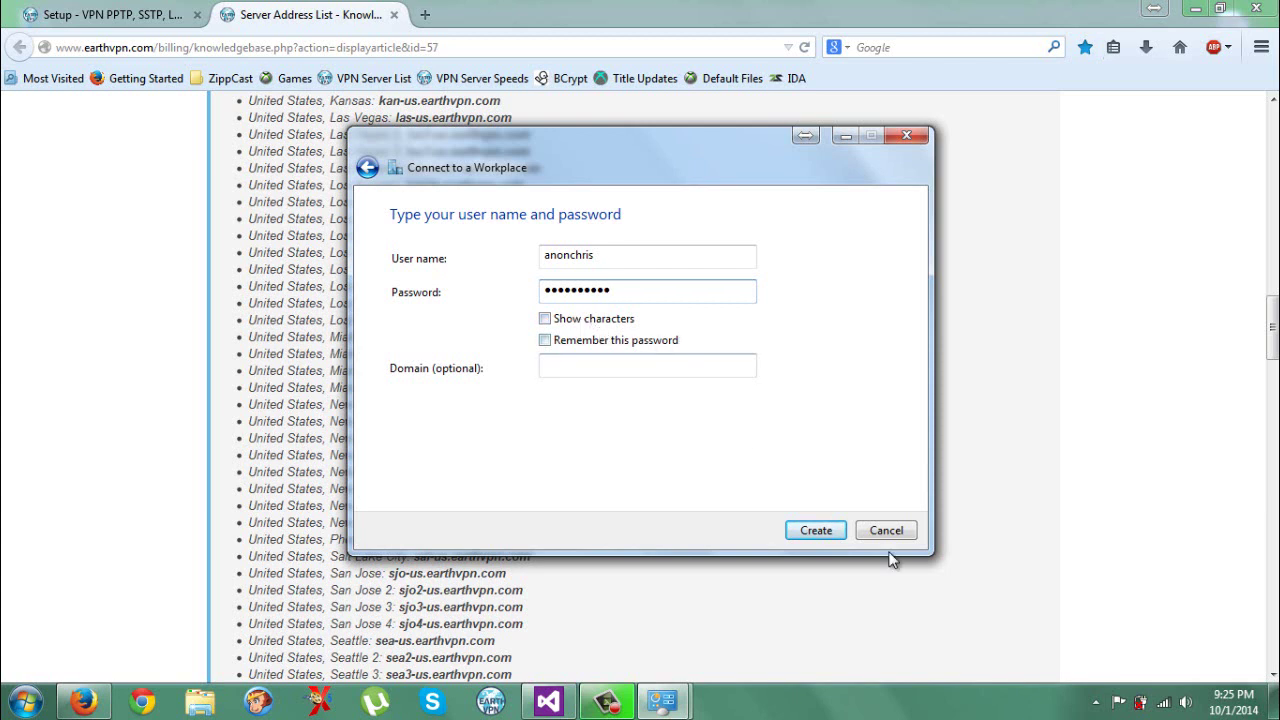
{"action": "left_click", "coordinate": [816, 531]}
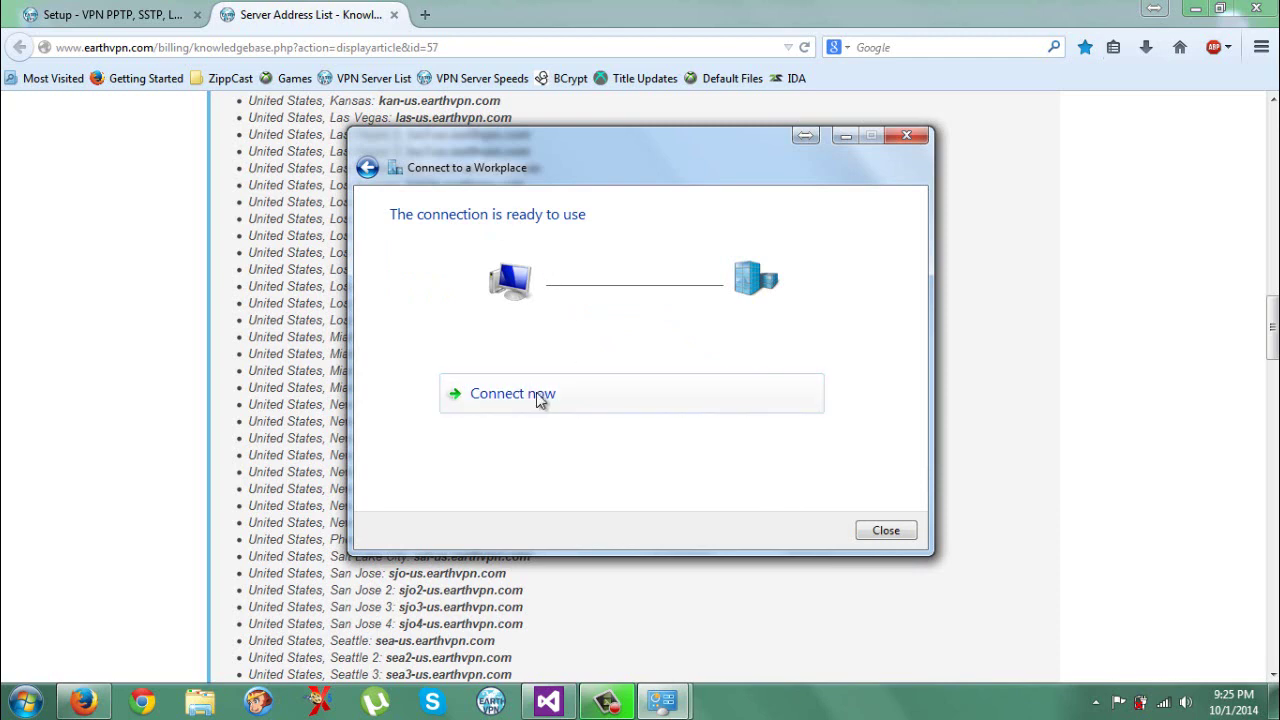
- Close the finished wizard and locate VPN Connection in Network Connections via Change adapter settings
{"action": "left_click", "coordinate": [885, 531]}
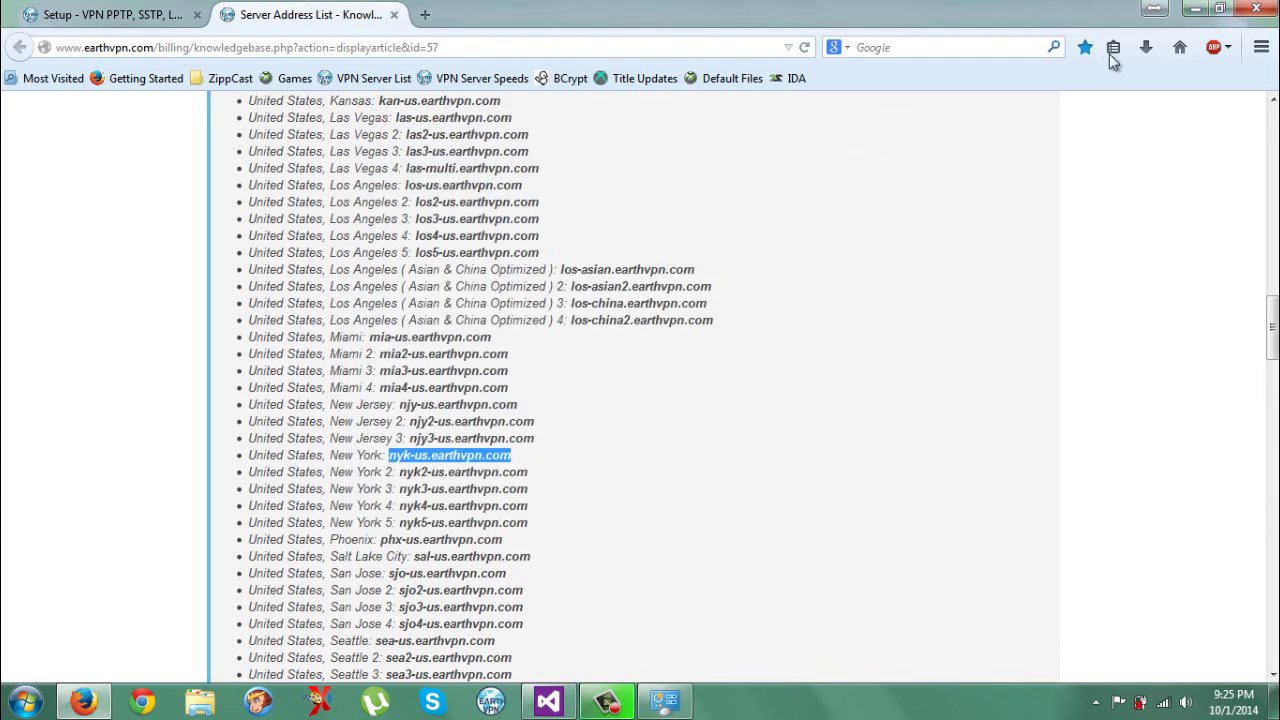
{"action": "left_click", "coordinate": [1191, 12]}
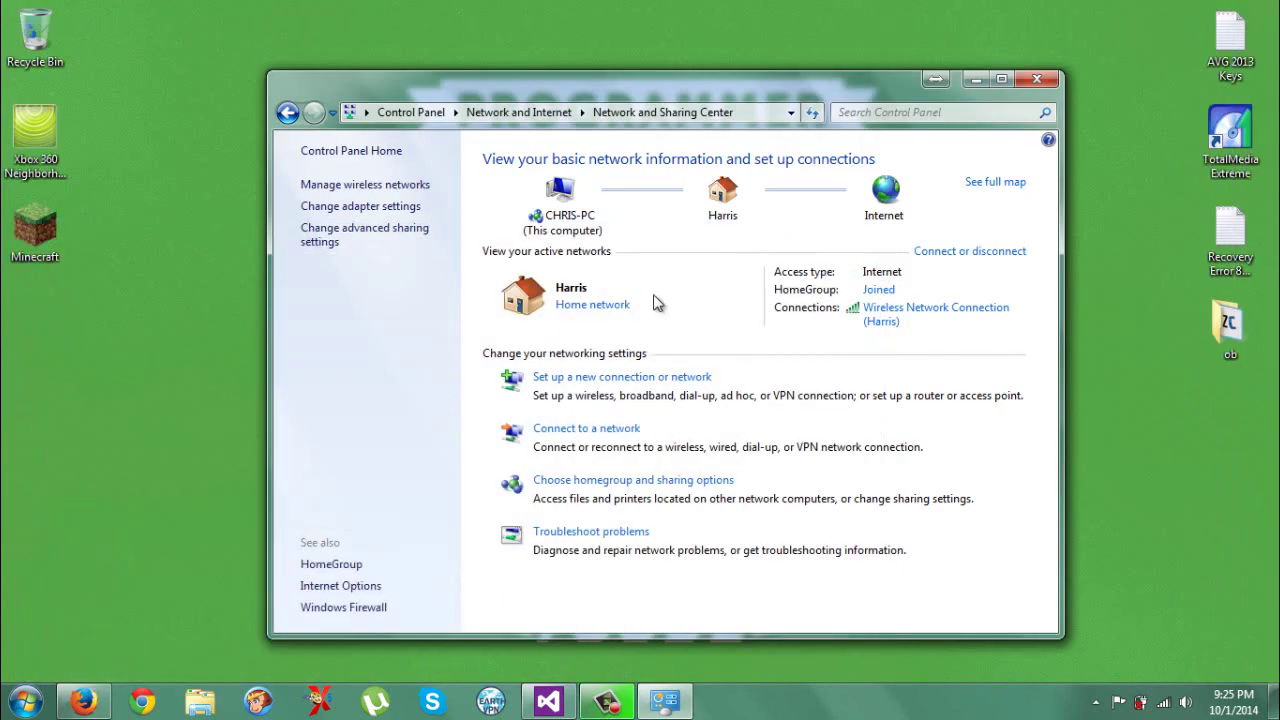
{"action": "left_click", "coordinate": [401, 186]}
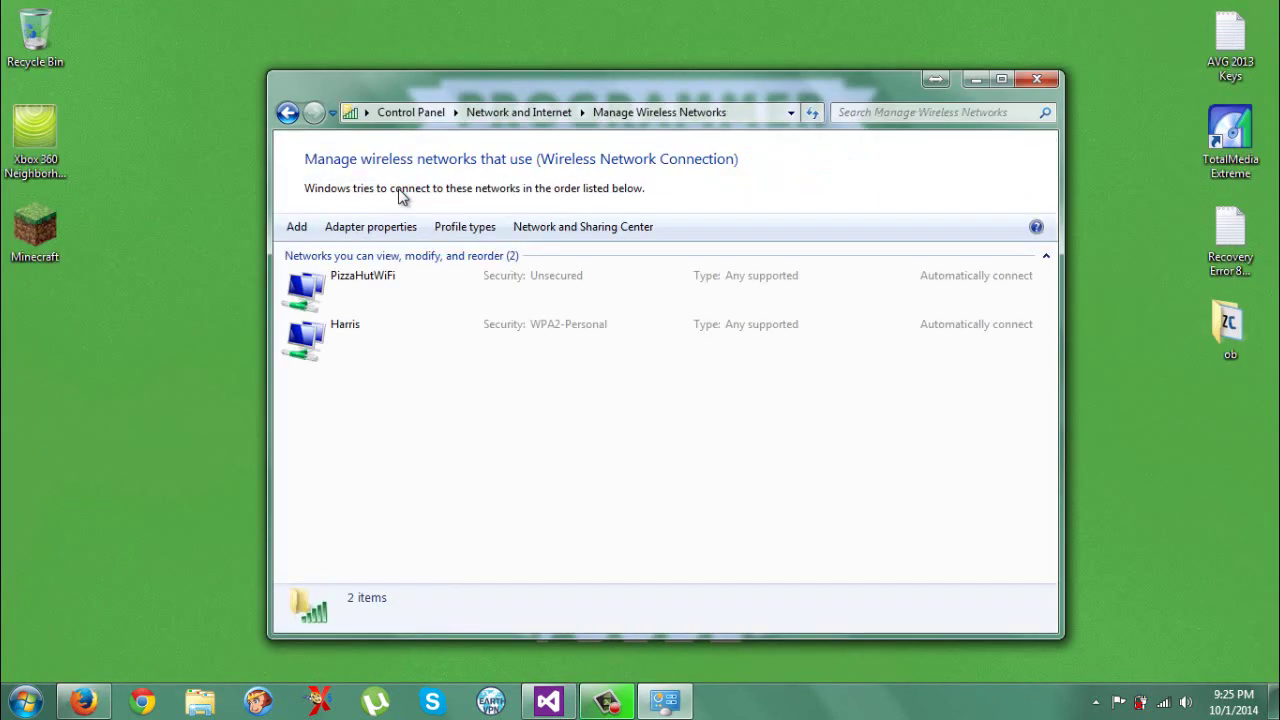
{"action": "left_click", "coordinate": [287, 112]}
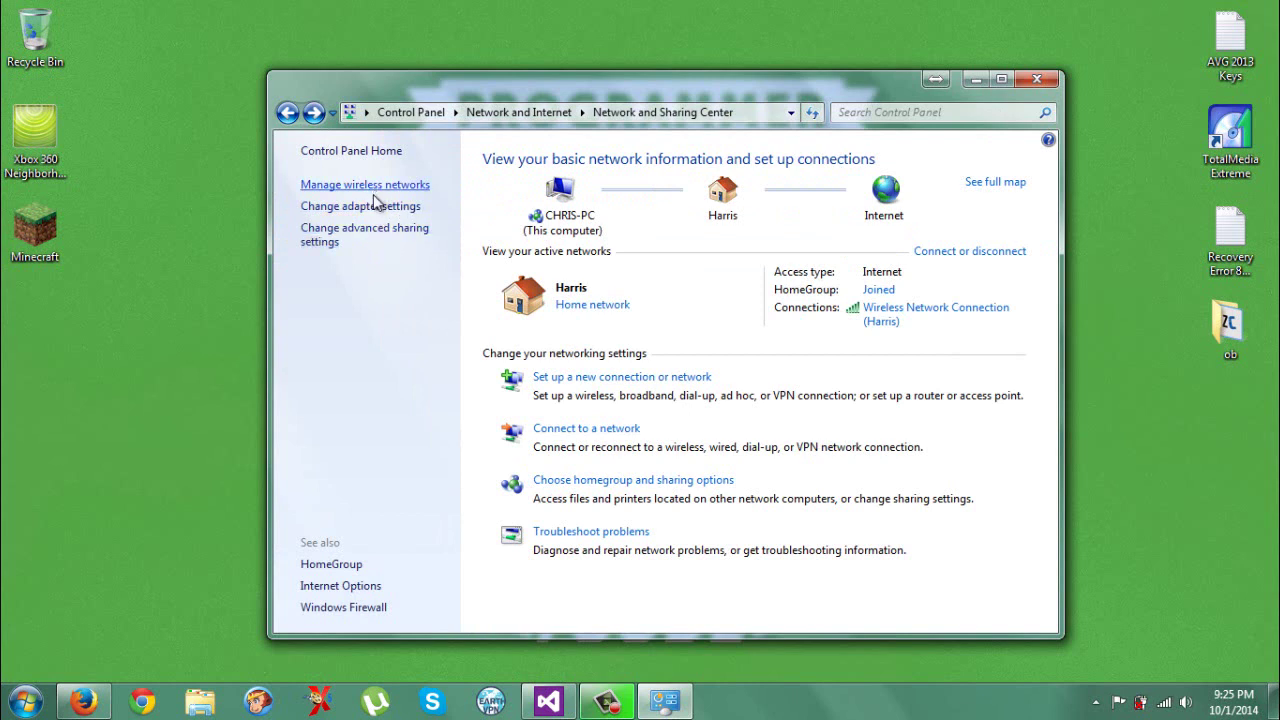
{"action": "left_click", "coordinate": [378, 207]}
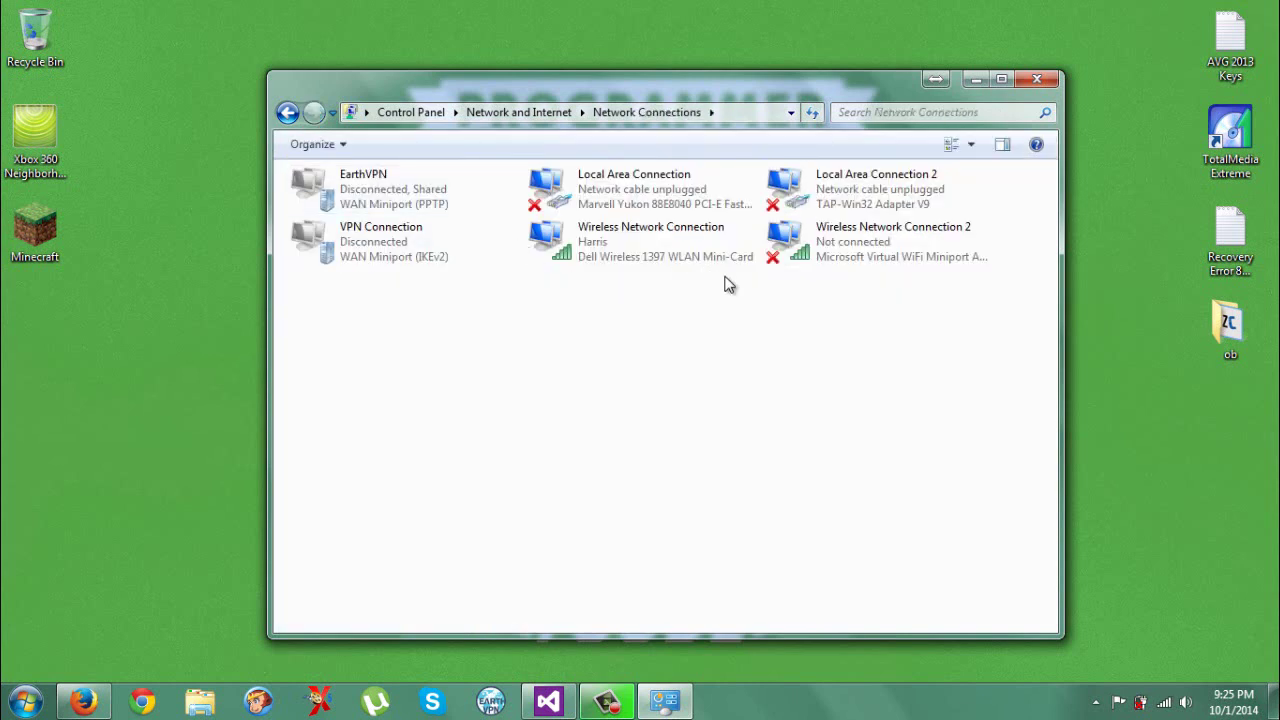
{"action": "right_click", "coordinate": [412, 256]}
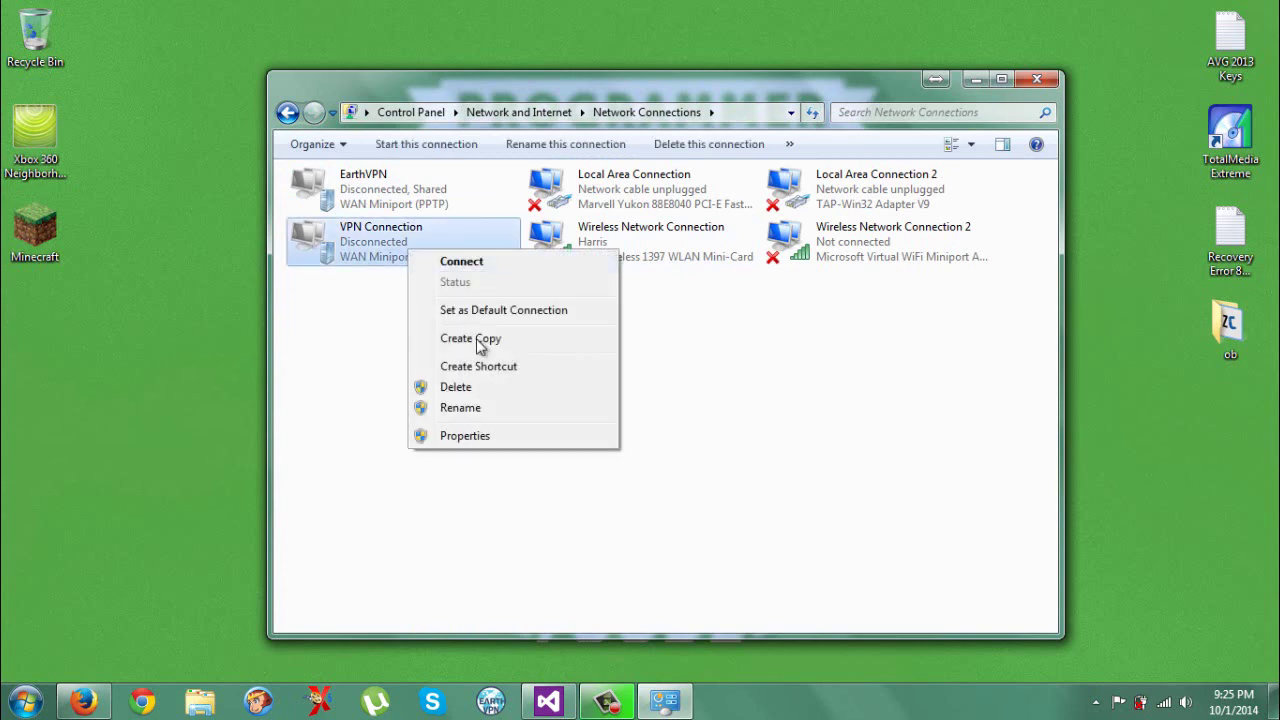
- In VPN Connection Properties, set Redial attempts to 99 on the Options tab
{"action": "left_click", "coordinate": [460, 436]}
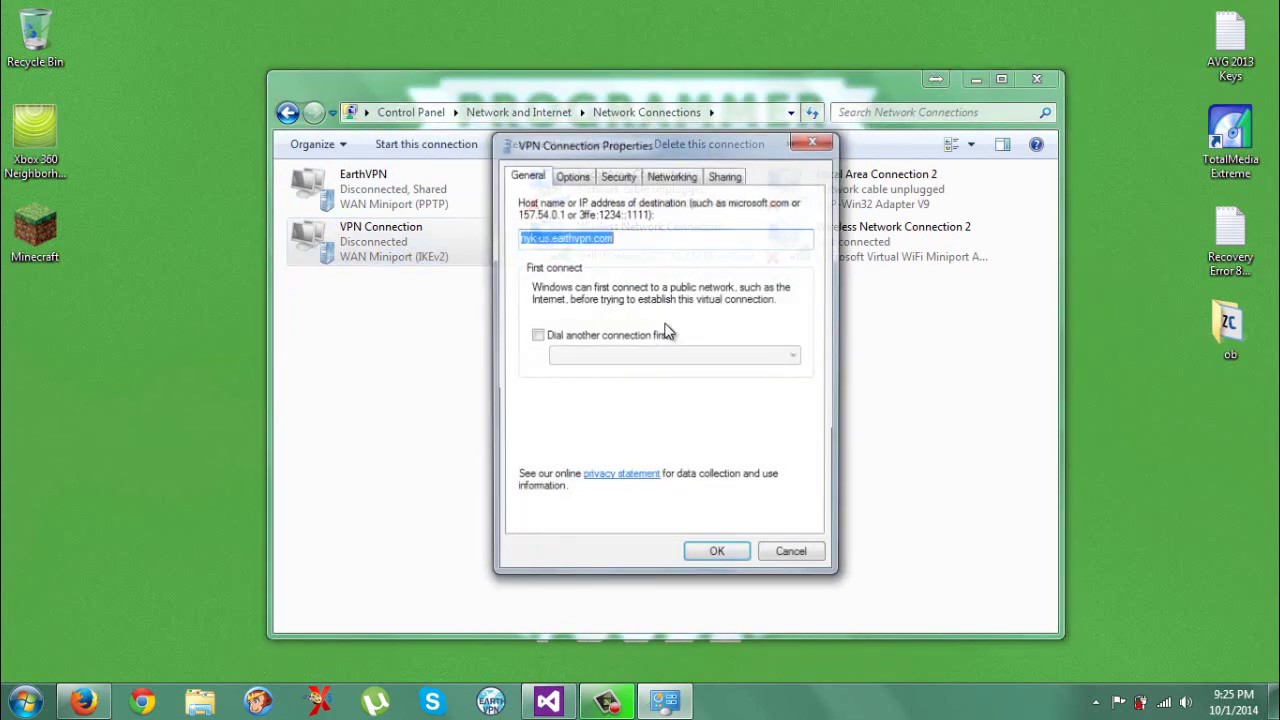
{"action": "left_click", "coordinate": [580, 180]}
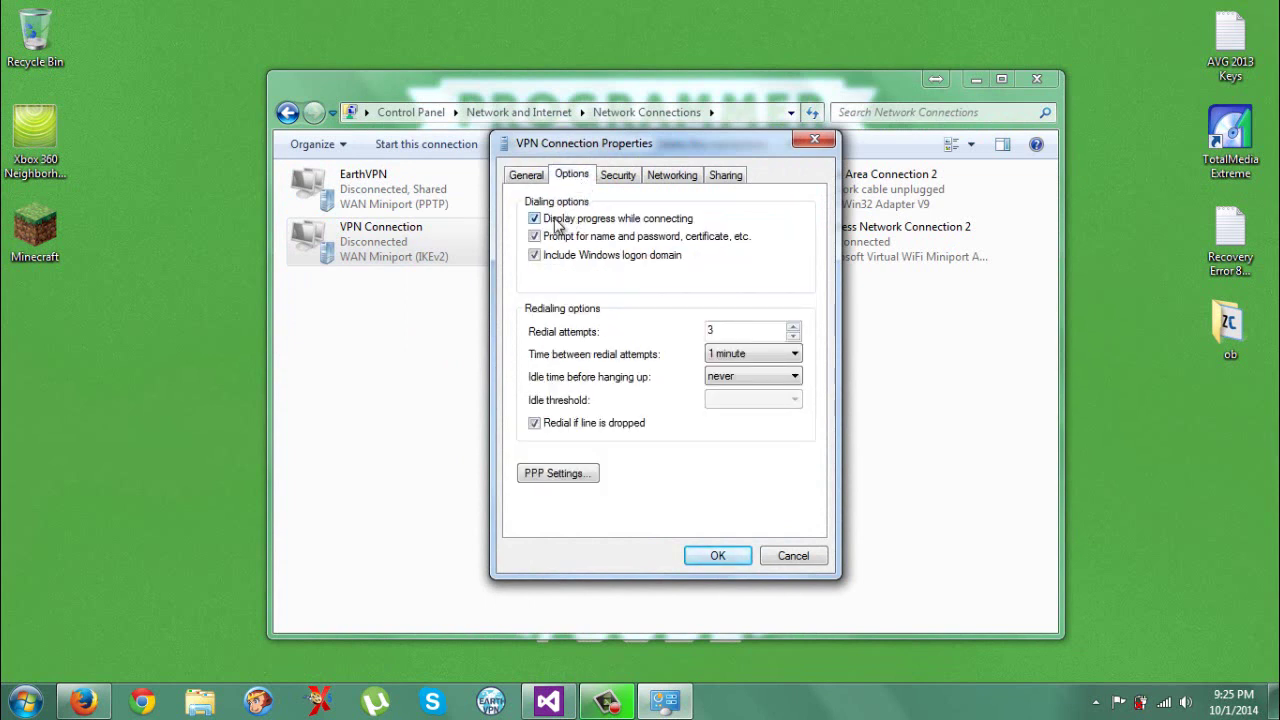
{"action": "double_click", "coordinate": [749, 330]}
{"action": "type", "text": "99"}
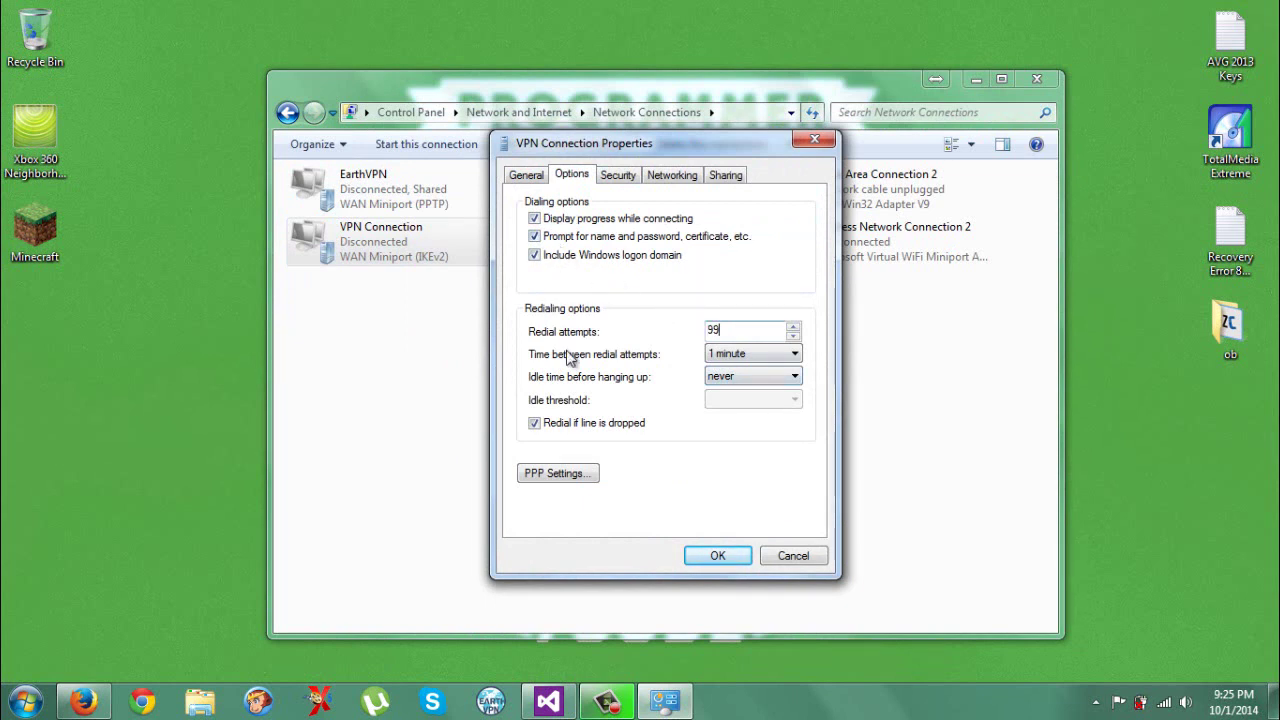
{"action": "left_click", "coordinate": [568, 474]}
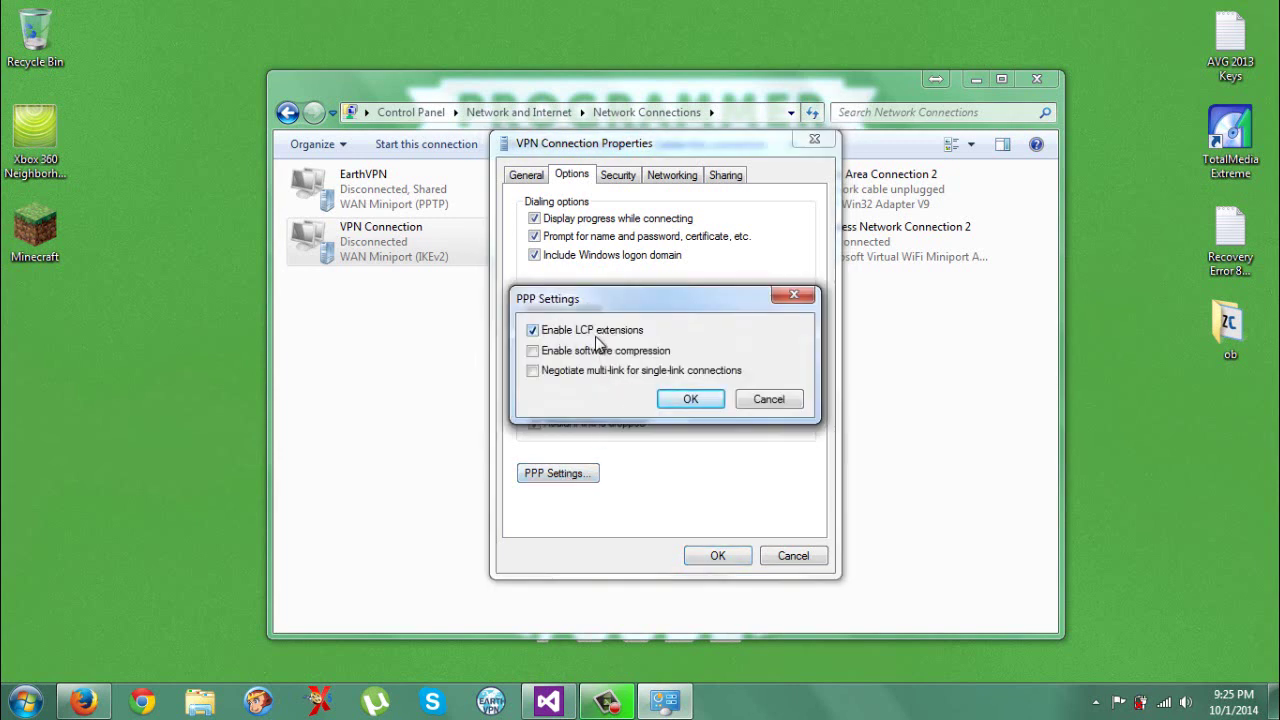
{"action": "left_click", "coordinate": [690, 399]}
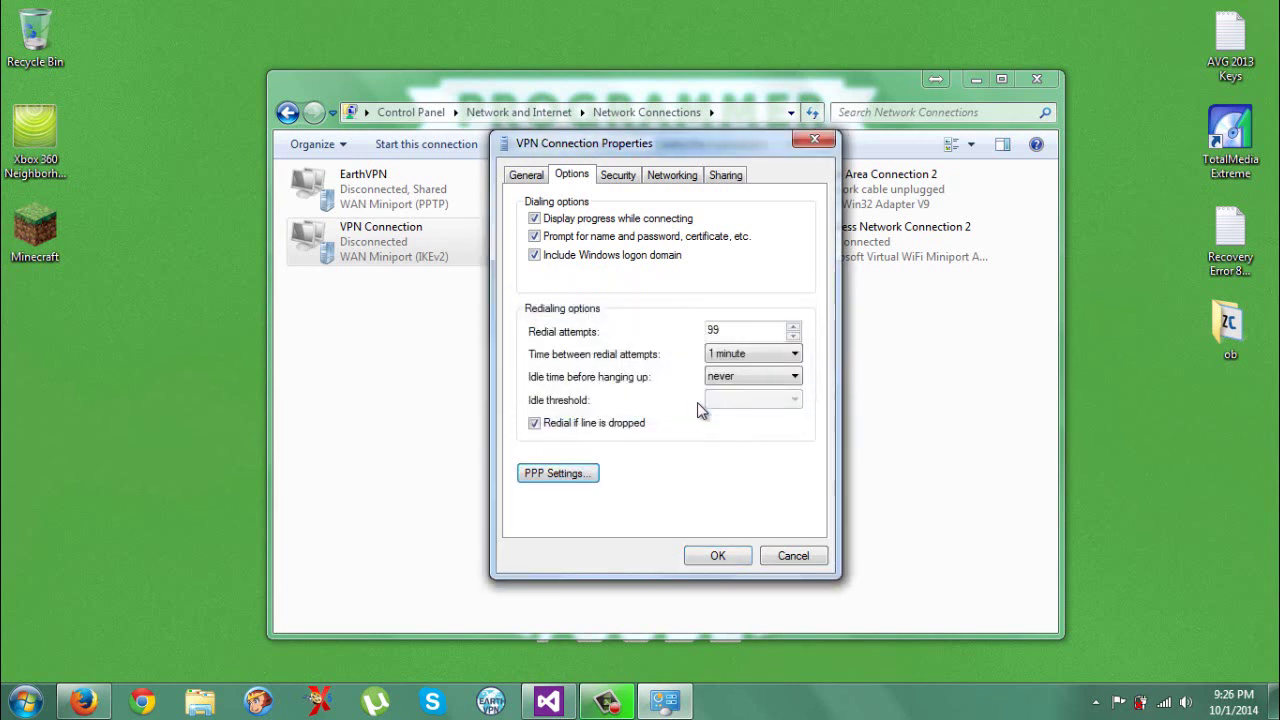
- Set the VPN type to PPTP with Maximum strength data encryption
{"action": "left_click", "coordinate": [632, 187]}
{"action": "left_click", "coordinate": [592, 215]}
{"action": "left_click", "coordinate": [578, 244]}
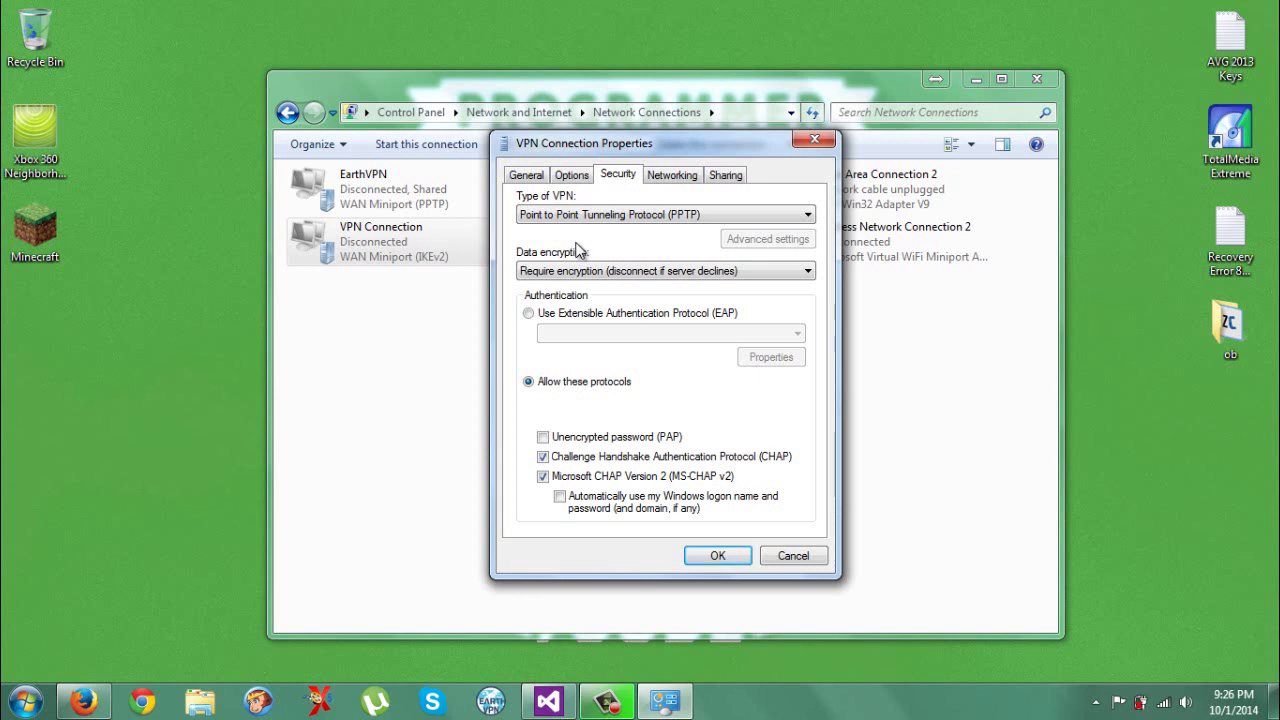
{"action": "left_click", "coordinate": [601, 272]}
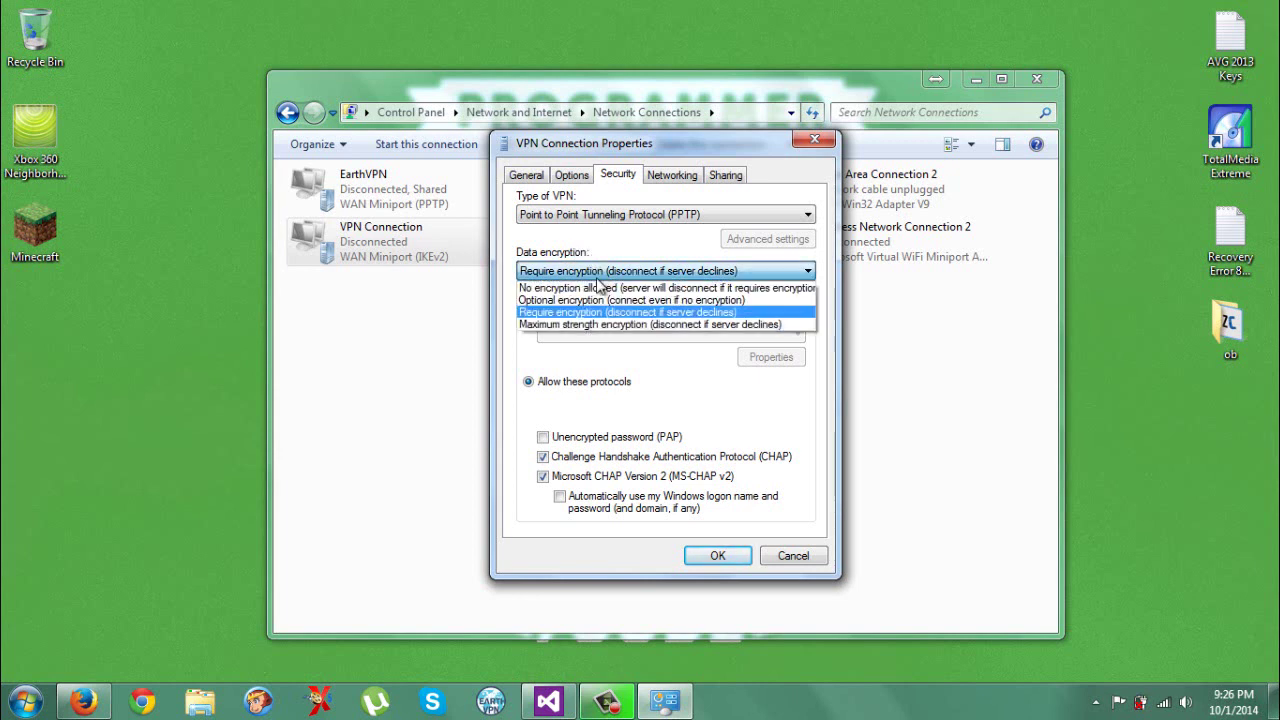
{"action": "left_click", "coordinate": [598, 324]}
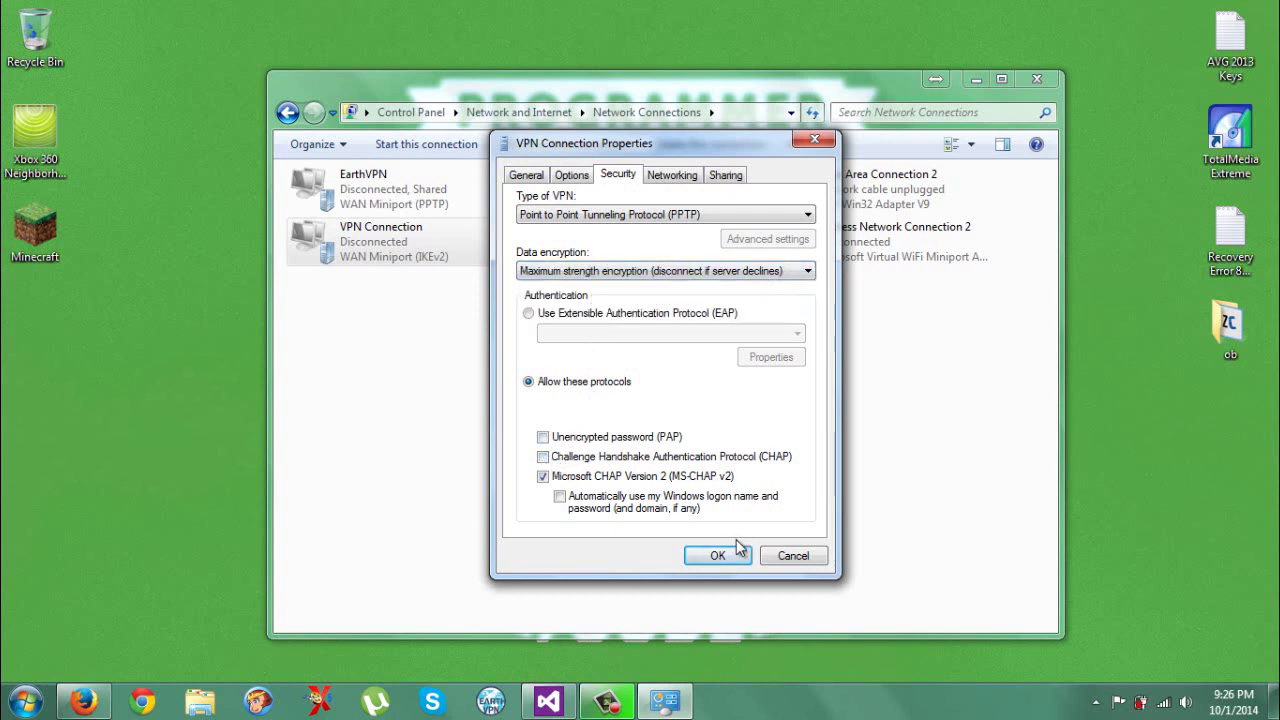
- Uncheck IPv6, File and Printer Sharing, and Client for Microsoft Networks
{"action": "left_click", "coordinate": [673, 177]}
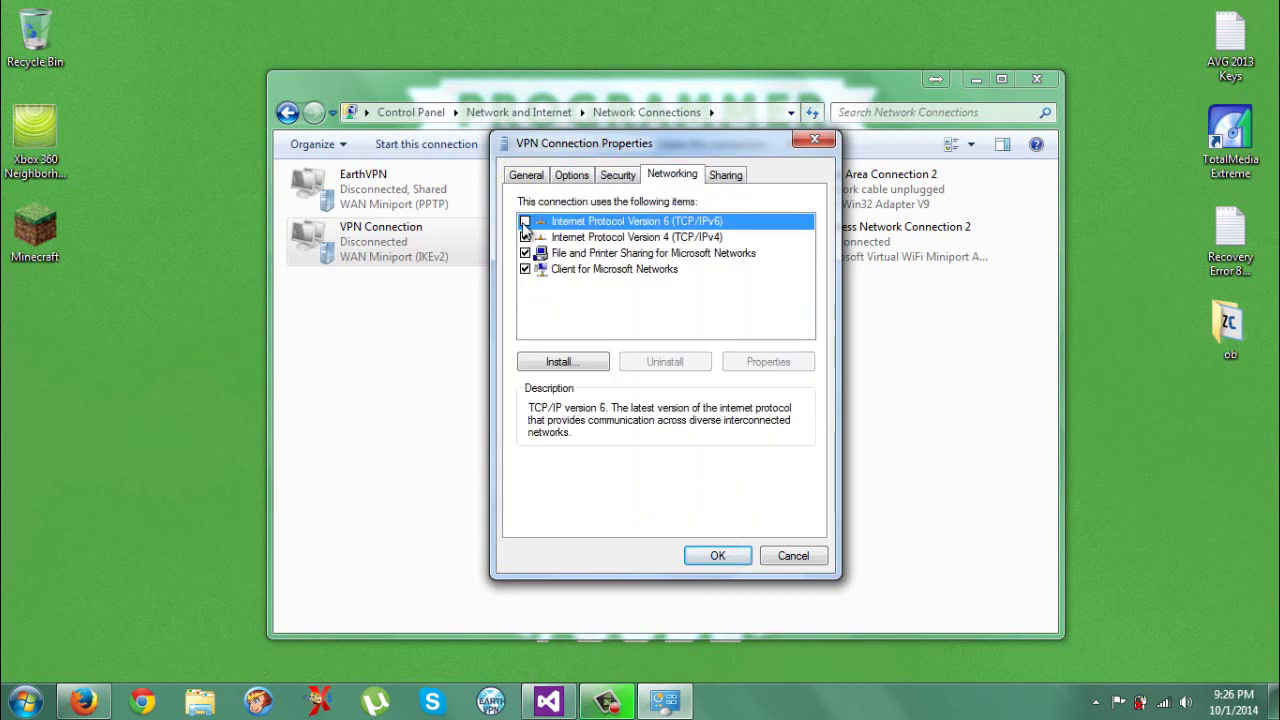
{"action": "left_click", "coordinate": [525, 222]}
{"action": "left_click", "coordinate": [525, 254]}
{"action": "left_click", "coordinate": [525, 269]}
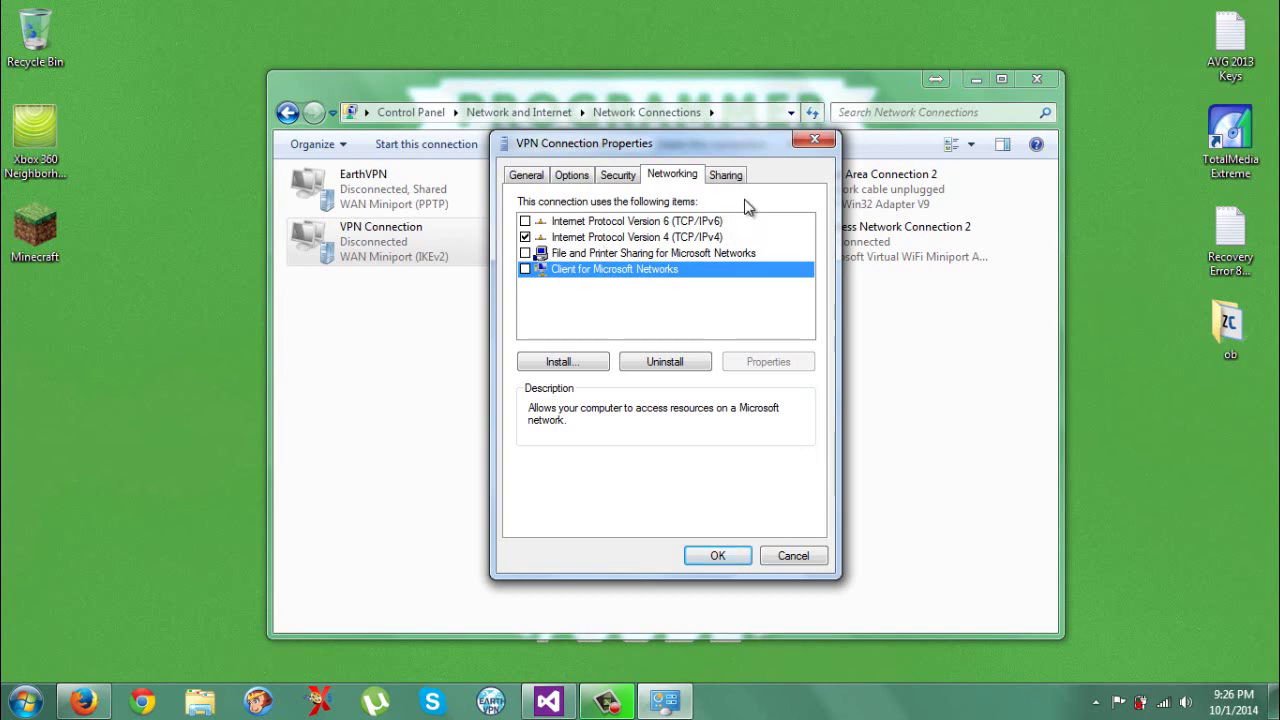
- Allow other network users to connect through VPN Connection via Local Area Connection, and save
{"action": "left_click", "coordinate": [725, 180]}
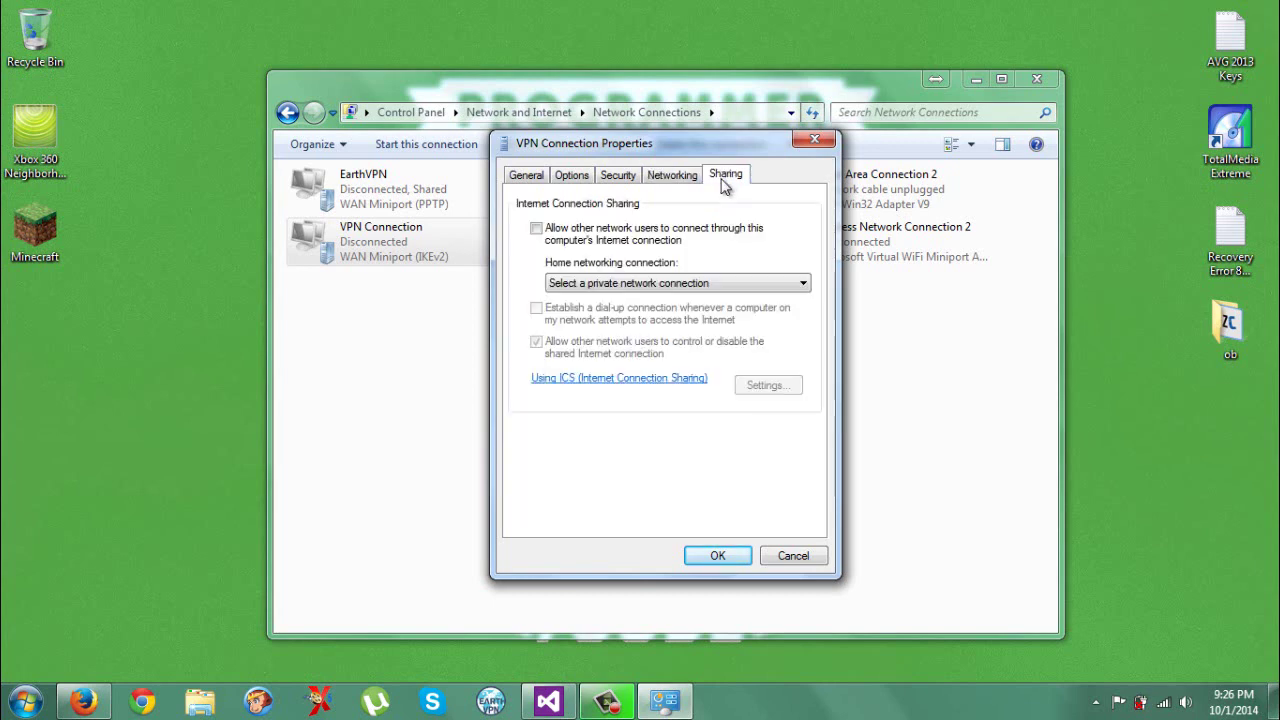
{"action": "left_click", "coordinate": [536, 229]}
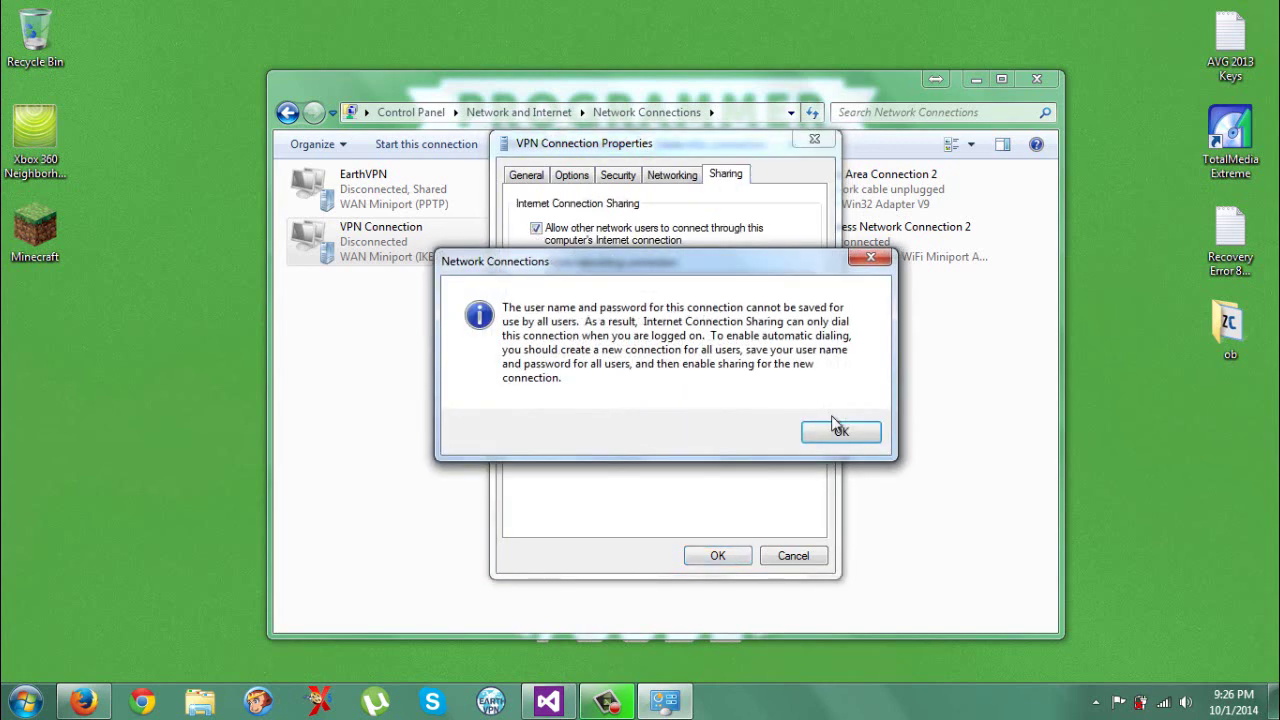
{"action": "left_click", "coordinate": [838, 434]}
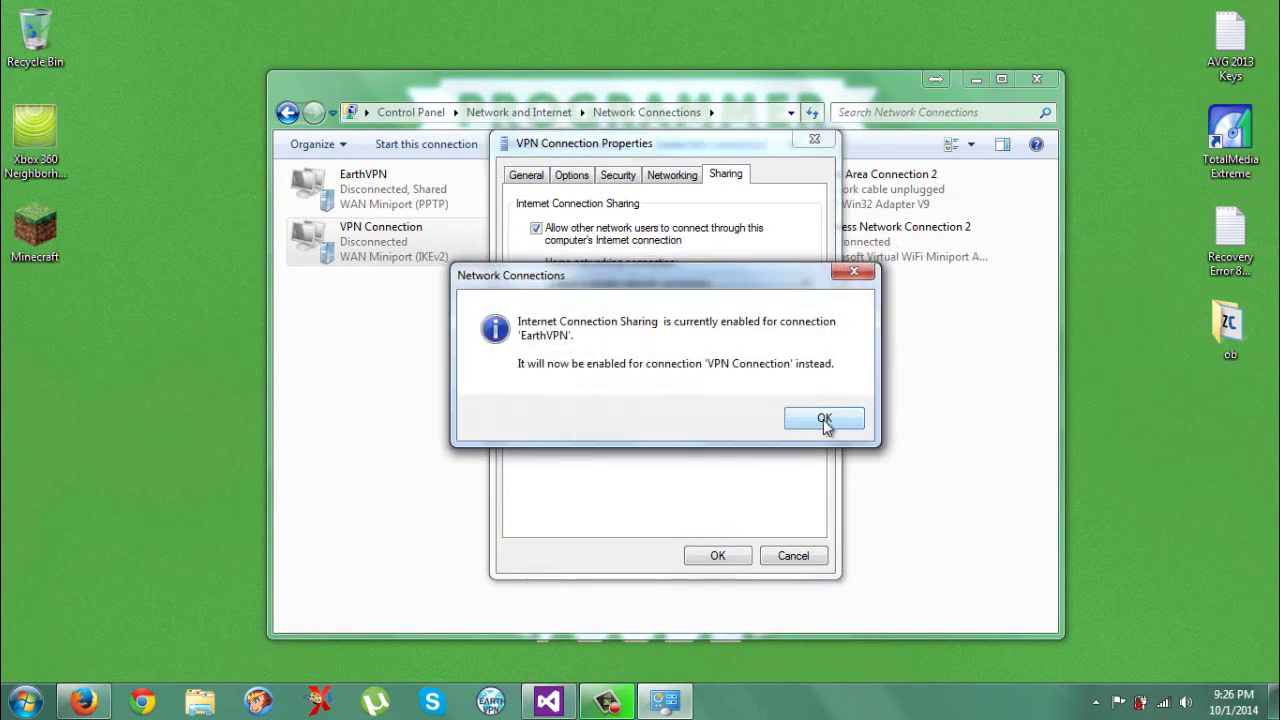
{"action": "left_click", "coordinate": [824, 418]}
{"action": "left_click", "coordinate": [698, 286]}
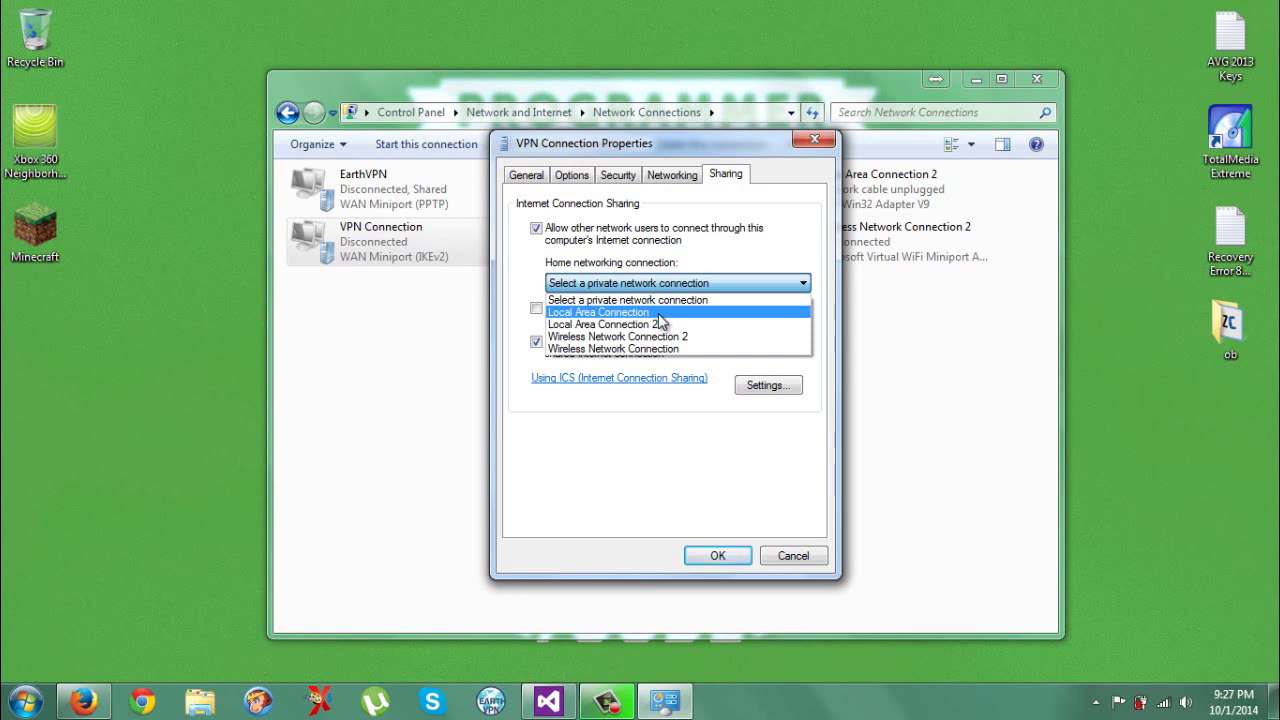
{"action": "left_click", "coordinate": [658, 314]}
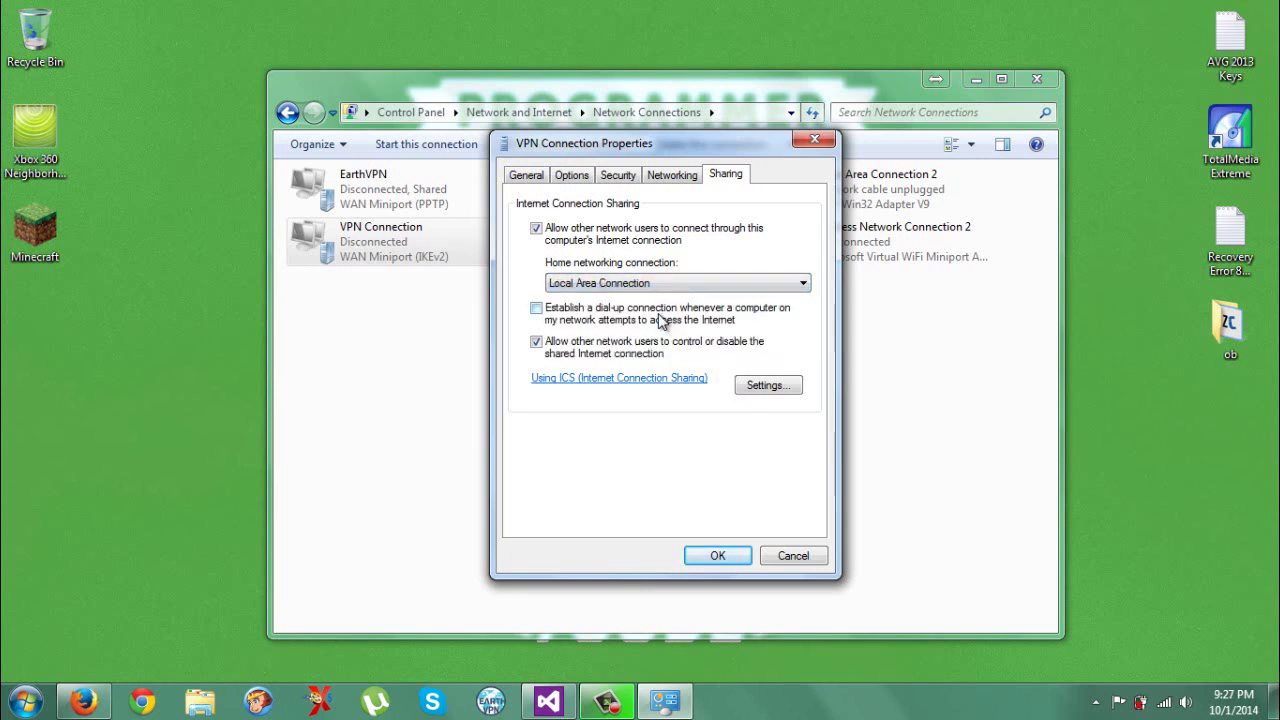
{"action": "left_click", "coordinate": [720, 560]}
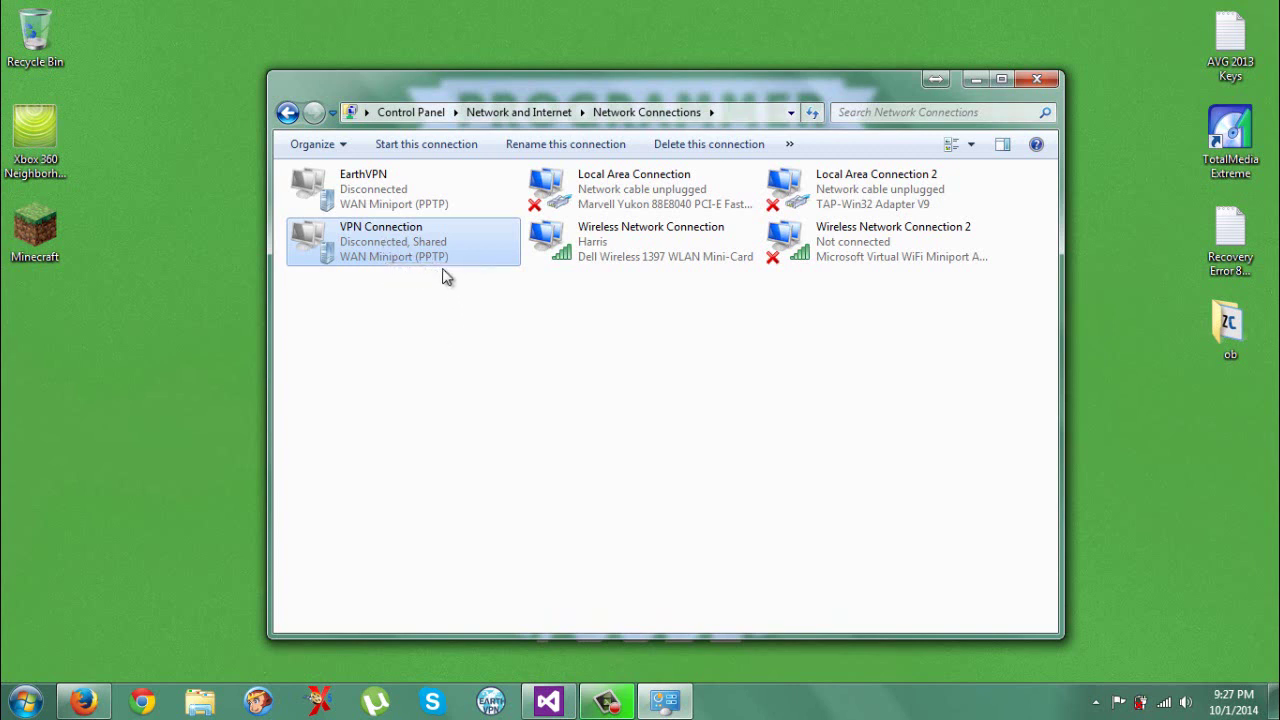
- Connect VPN Connection, supplying the account password in the Connect VPN Connection dialog
{"action": "right_click", "coordinate": [421, 256]}
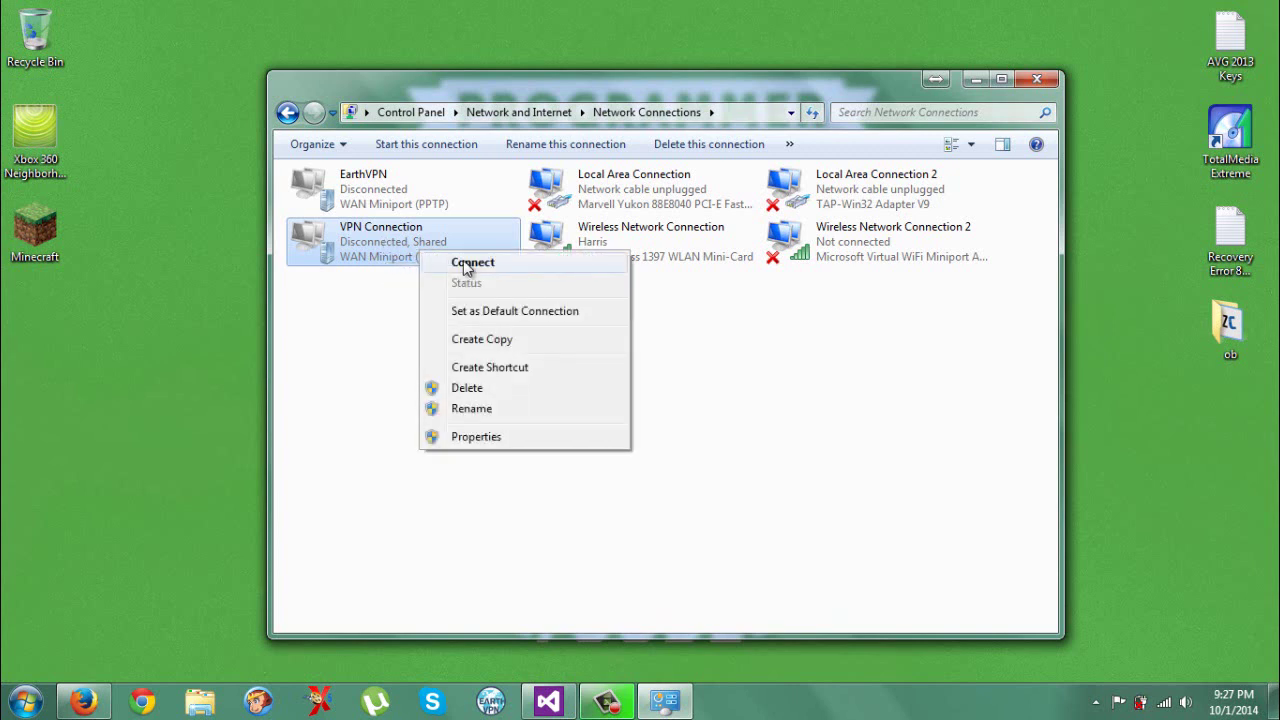
{"action": "left_click", "coordinate": [675, 326]}
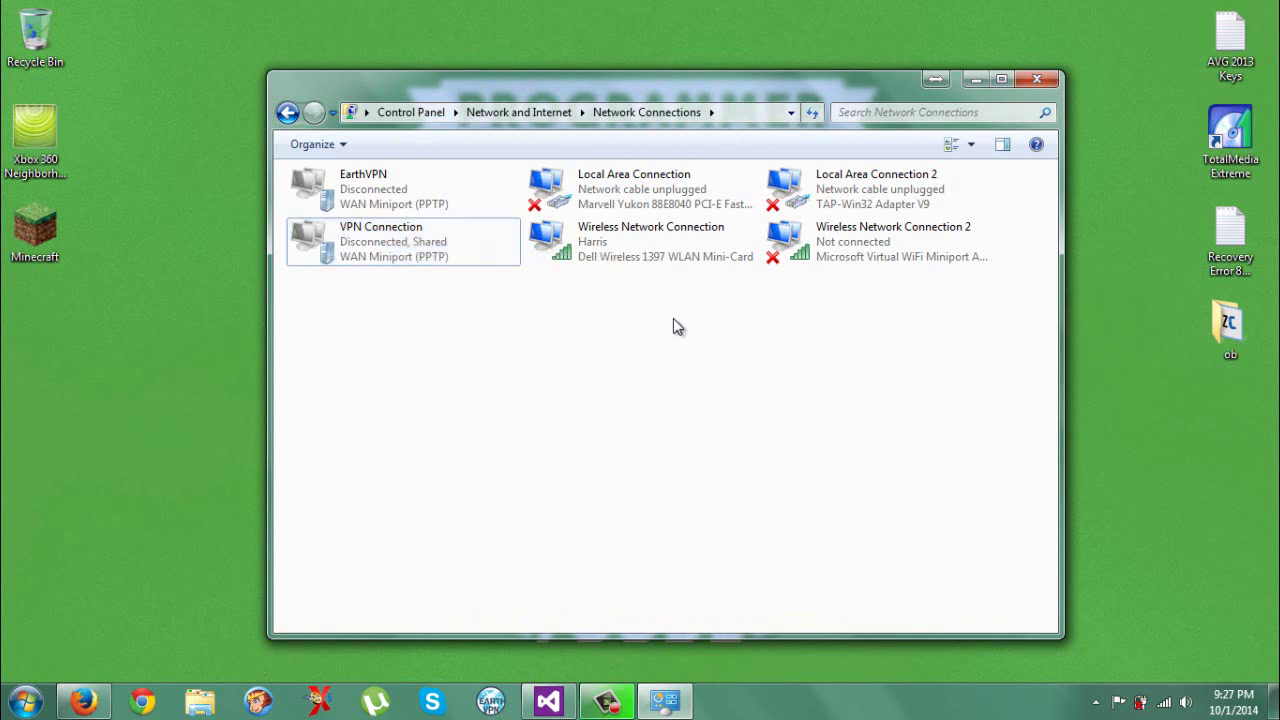
{"action": "right_click", "coordinate": [472, 254]}
{"action": "right_click", "coordinate": [417, 234]}
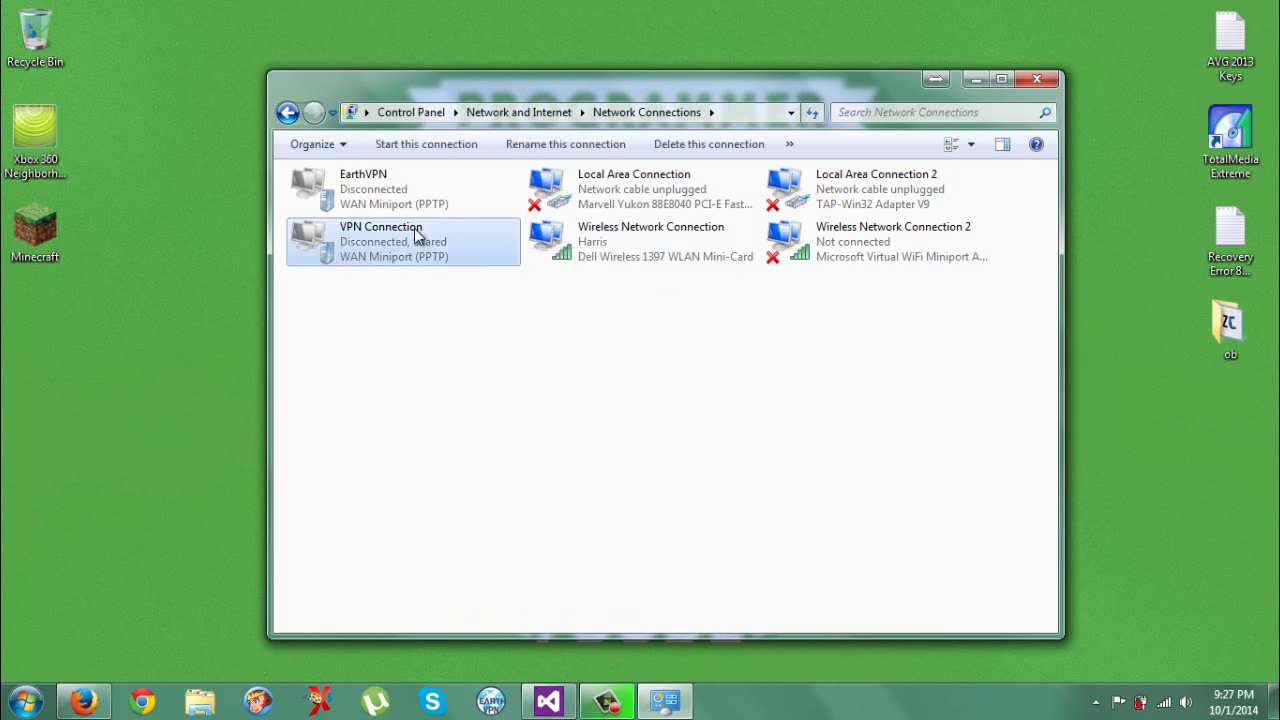
{"action": "left_click", "coordinate": [465, 243]}
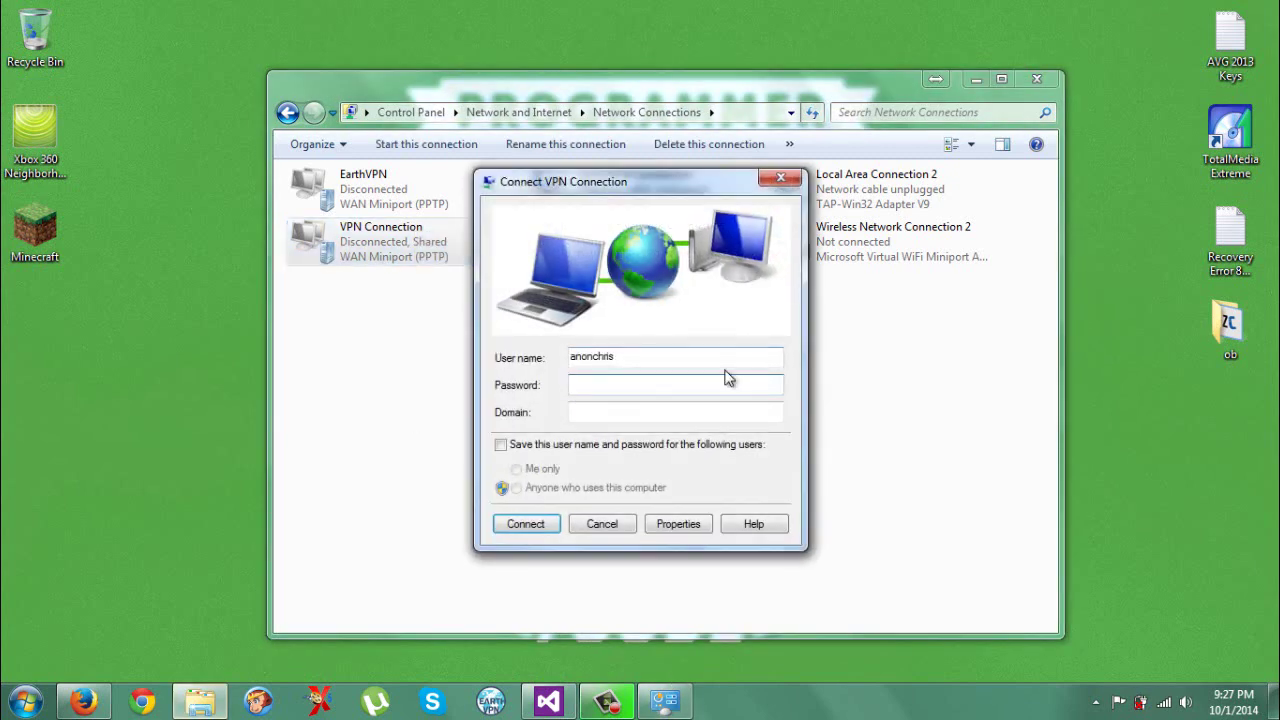
{"action": "left_click", "coordinate": [658, 379]}
{"action": "left_click", "coordinate": [541, 527]}
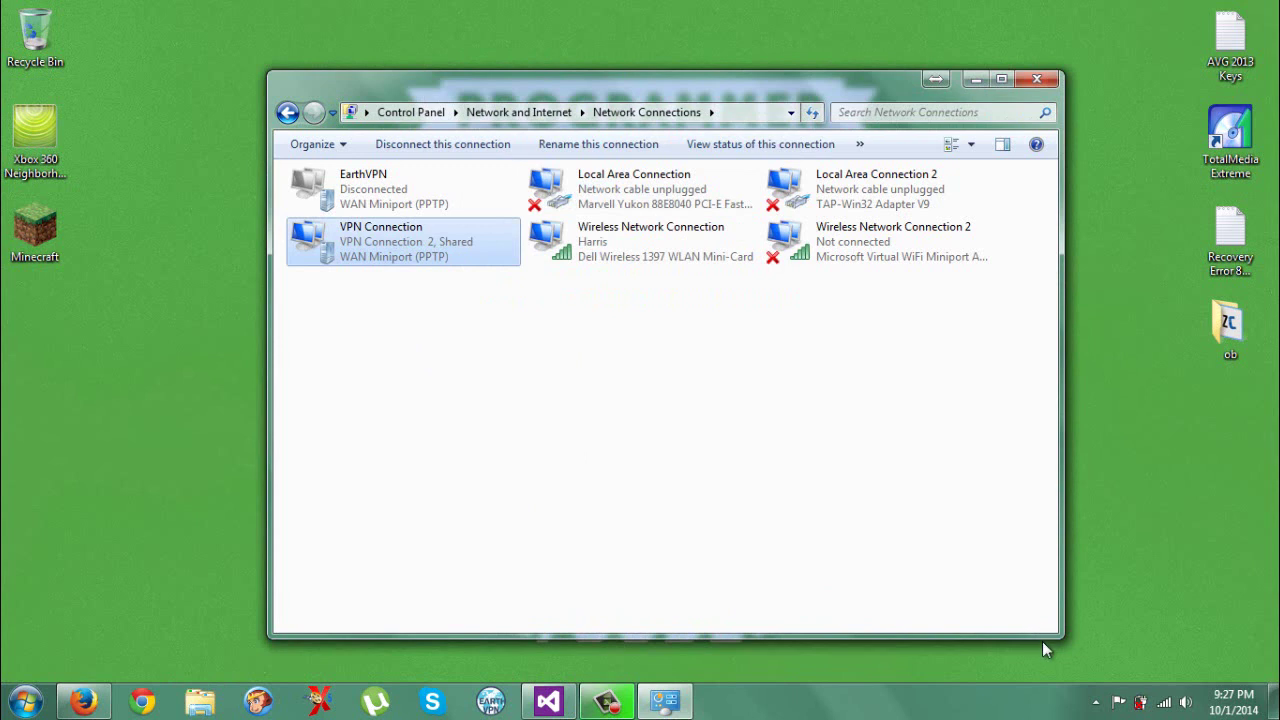
- Disconnect VPN Connection from the tray network list, then reselect it in Network Connections
{"action": "left_click", "coordinate": [1094, 702]}
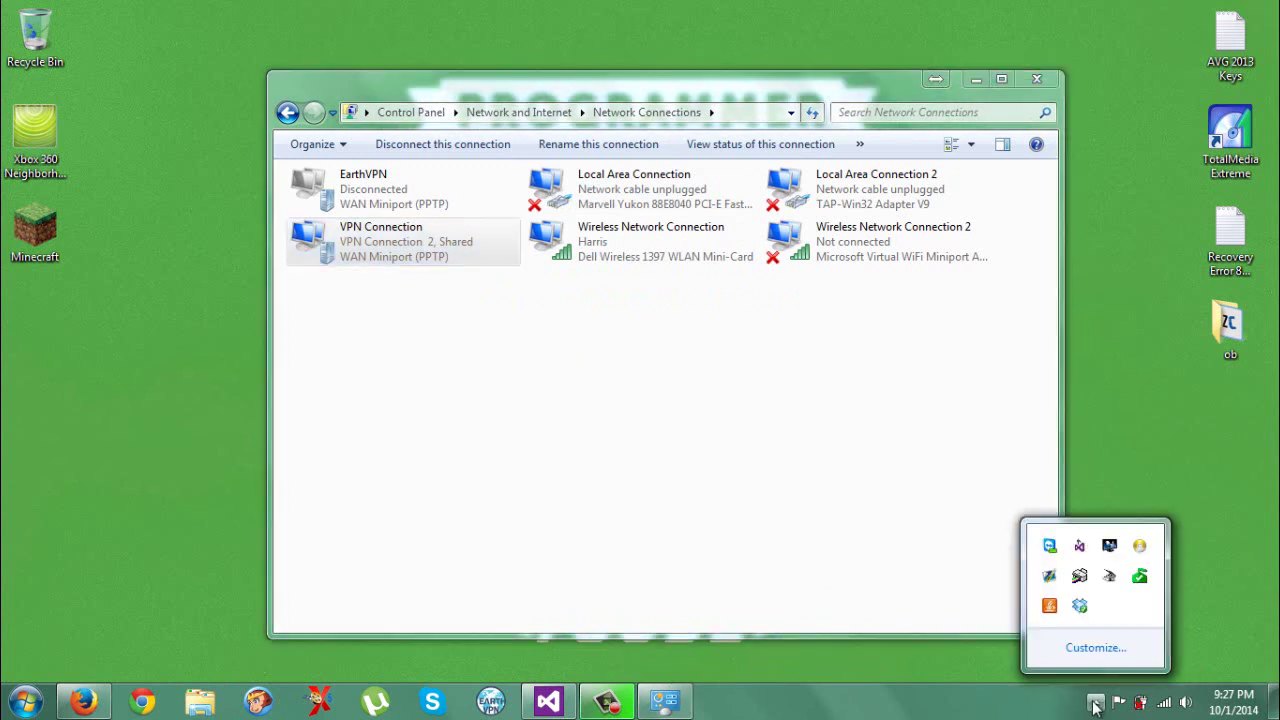
{"action": "left_click", "coordinate": [1162, 703]}
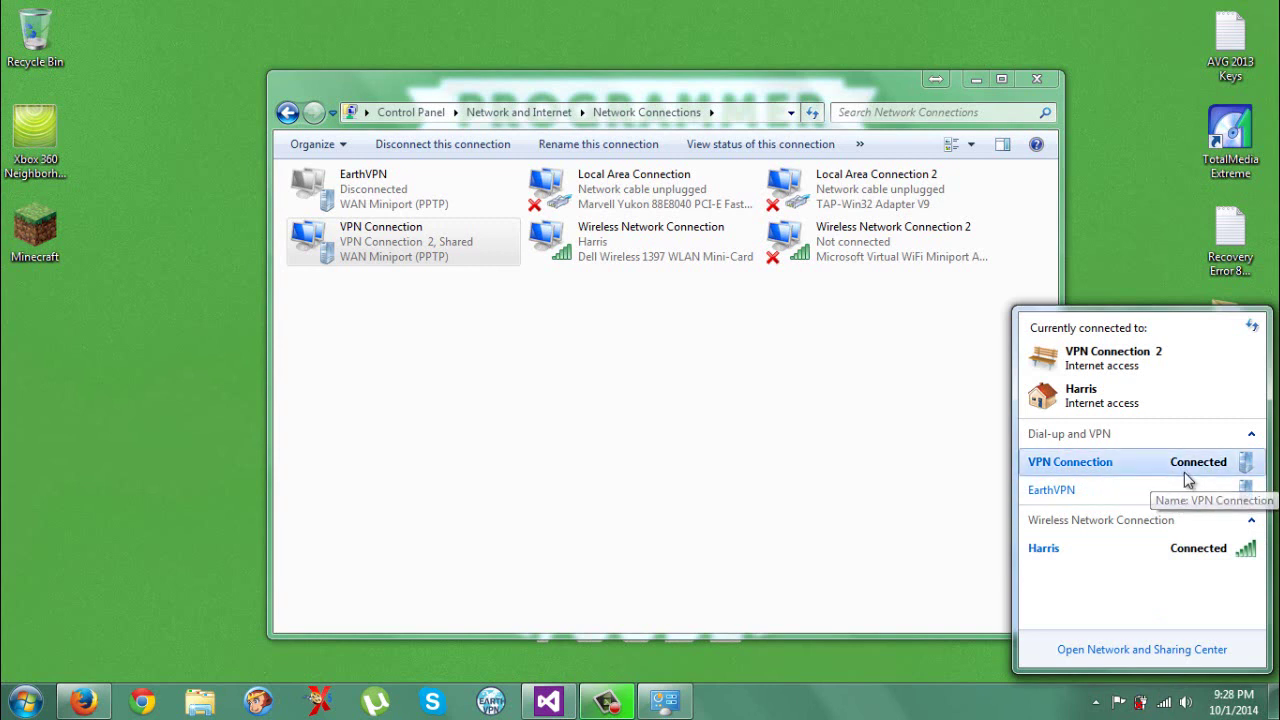
{"action": "left_click", "coordinate": [1184, 472]}
{"action": "left_click", "coordinate": [1197, 490]}
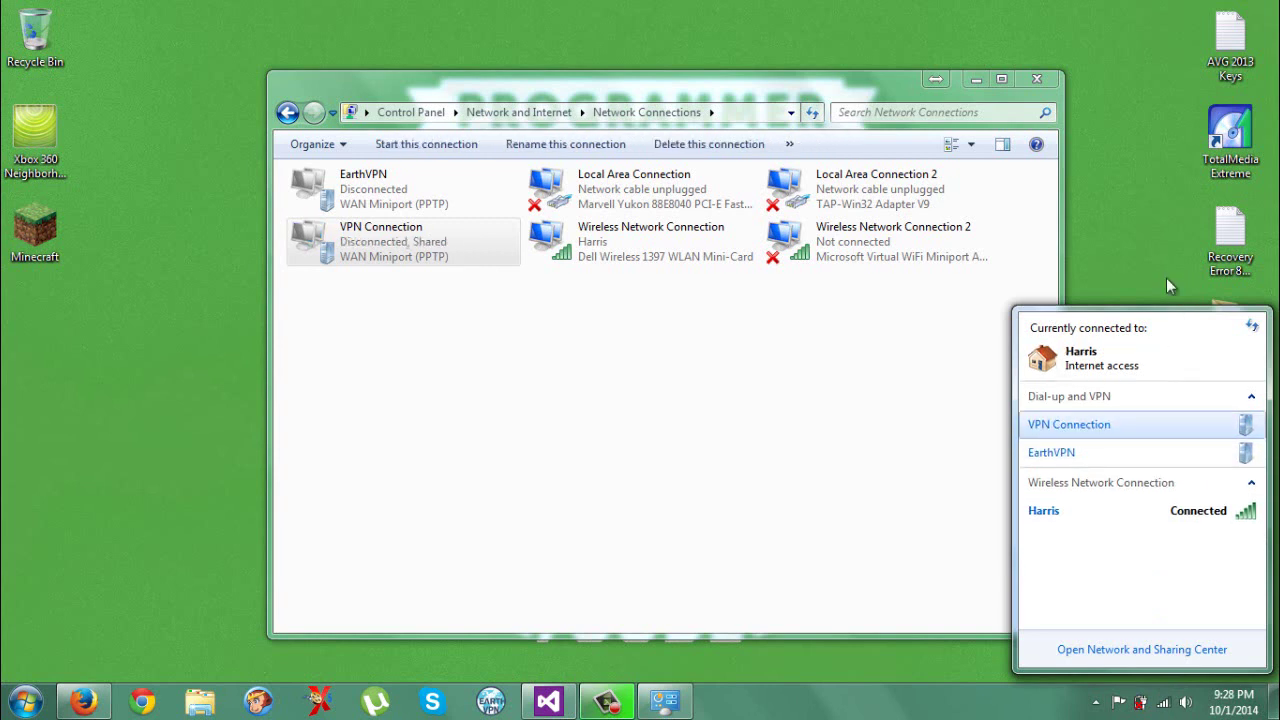
{"action": "left_click", "coordinate": [1096, 702]}
{"action": "left_click", "coordinate": [1128, 412]}
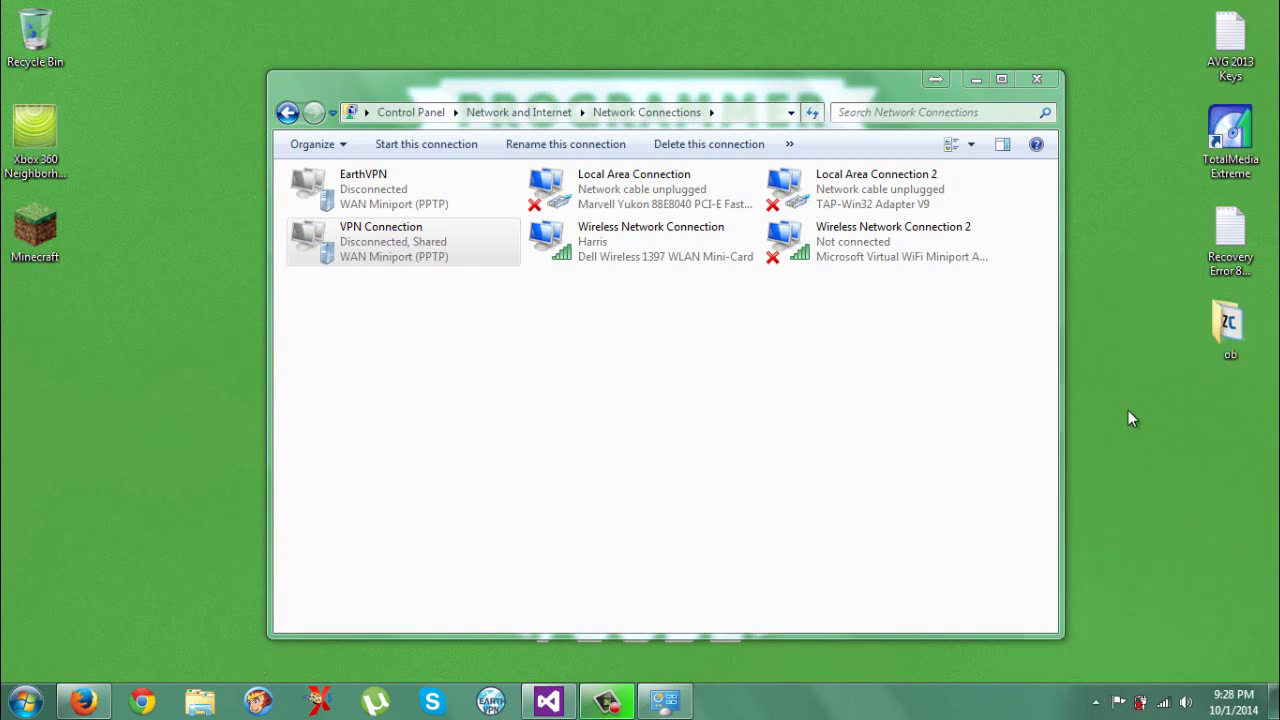
{"action": "left_click", "coordinate": [460, 258]}
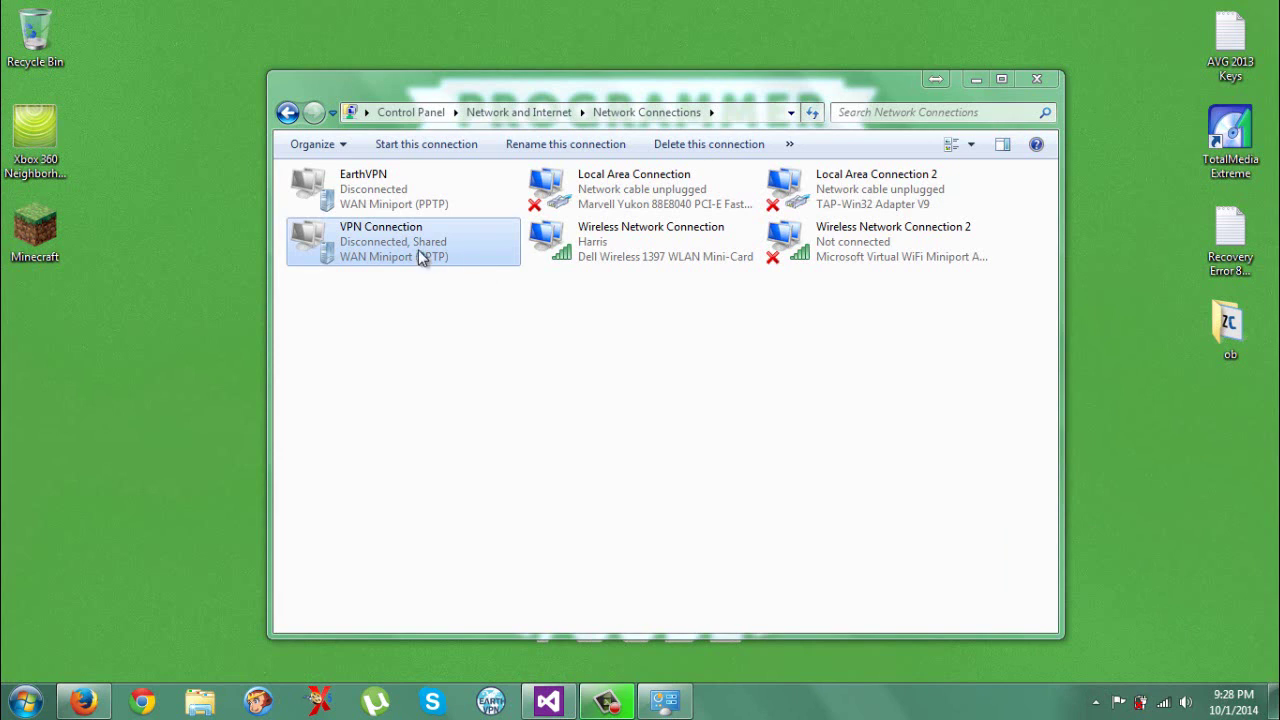
- Delete the old VPN Connection from Network Connections, leaving the EarthVPN connection selected
{"action": "right_click", "coordinate": [418, 249]}
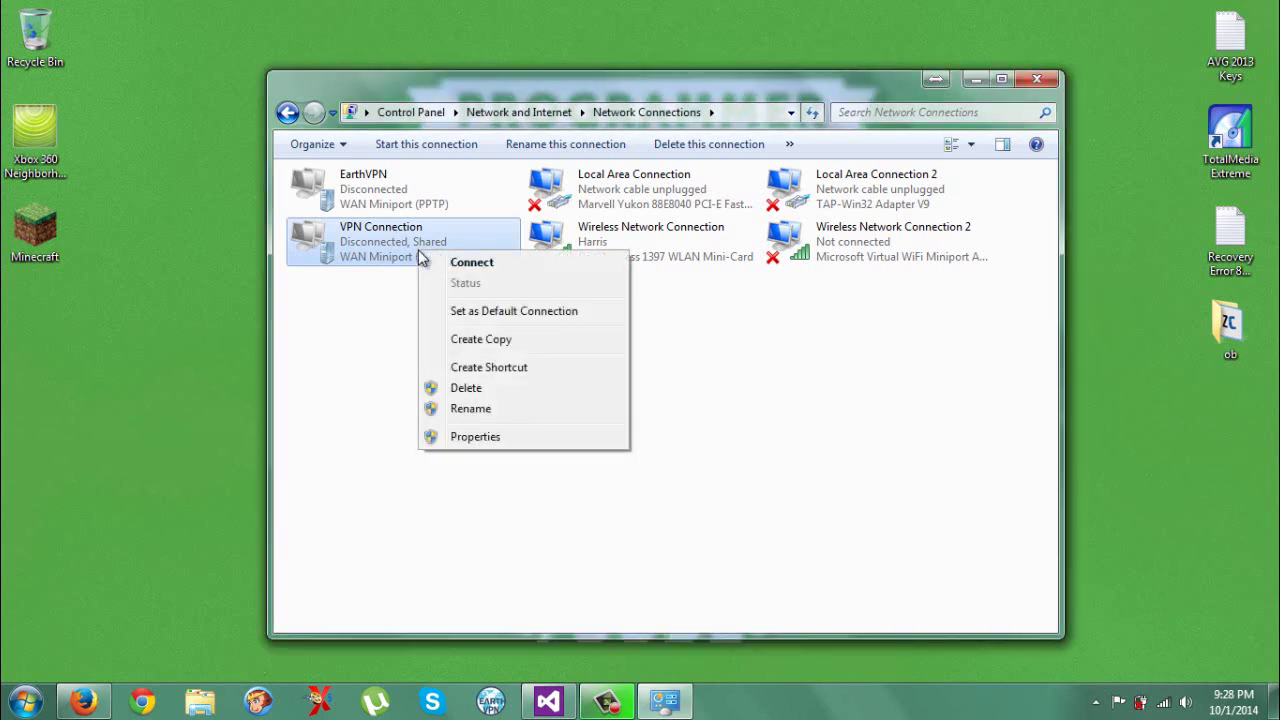
{"action": "left_click", "coordinate": [473, 391]}
{"action": "left_click", "coordinate": [703, 420]}
{"action": "left_click", "coordinate": [386, 185]}
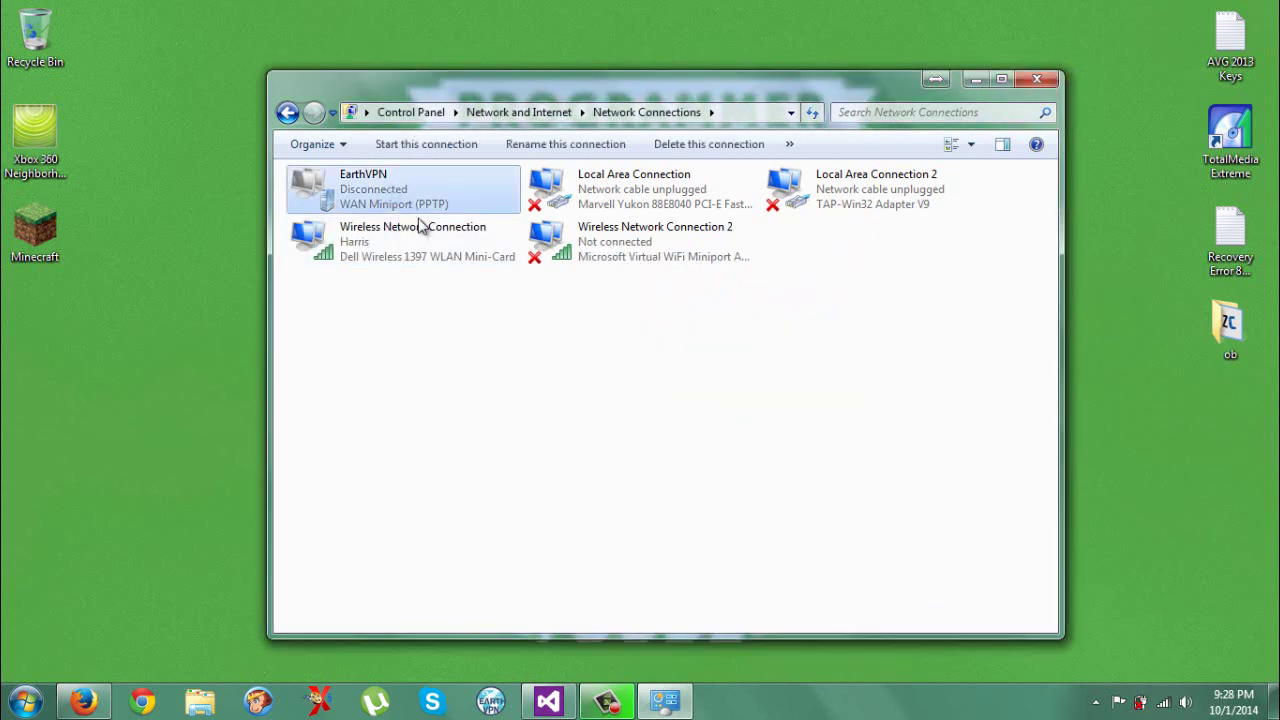
{"action": "left_click_drag", "start_coordinate": [592, 98], "coordinate": [393, 68]}
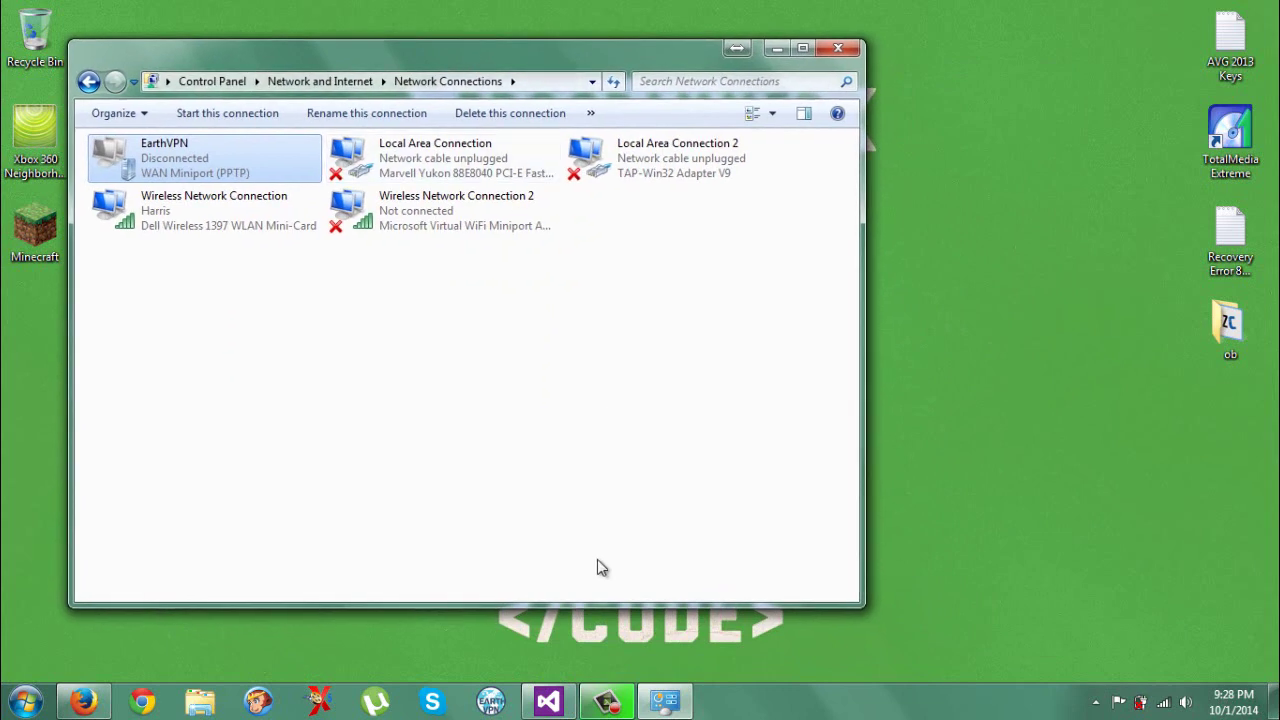
- Run the EarthVPN client and connect over PPTP to the New York server
{"action": "left_click", "coordinate": [489, 702]}
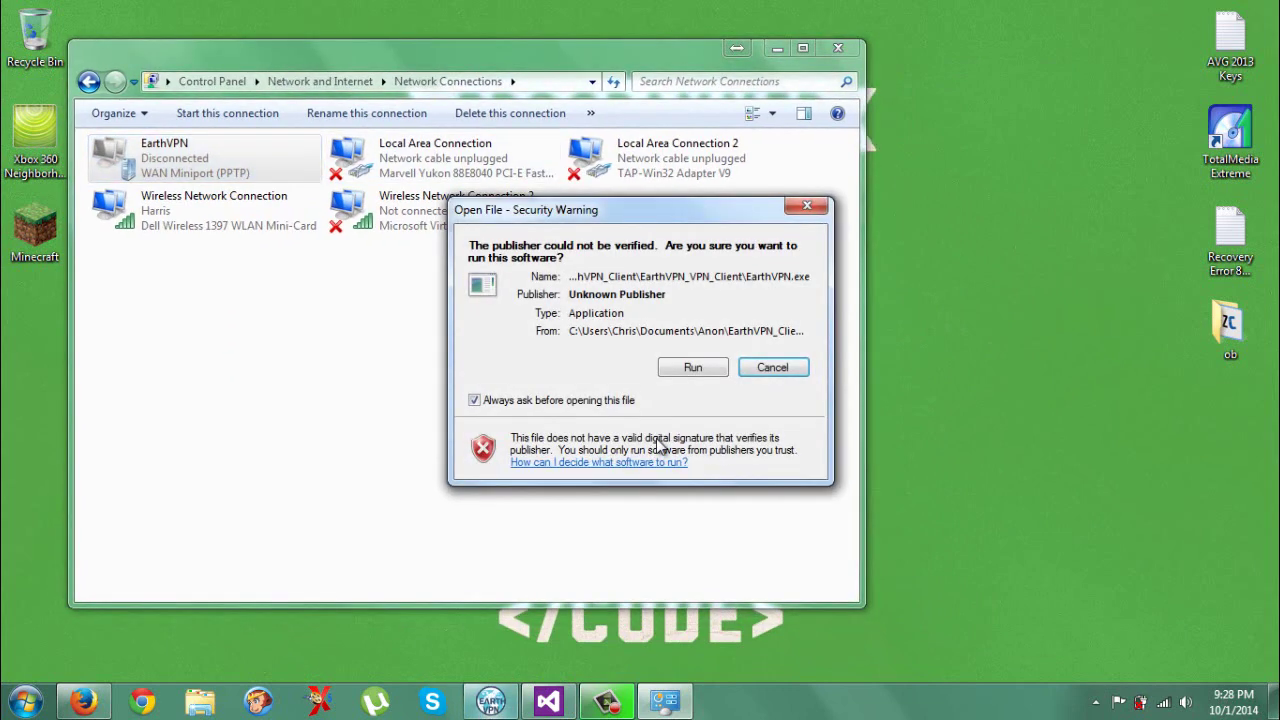
{"action": "left_click", "coordinate": [715, 363]}
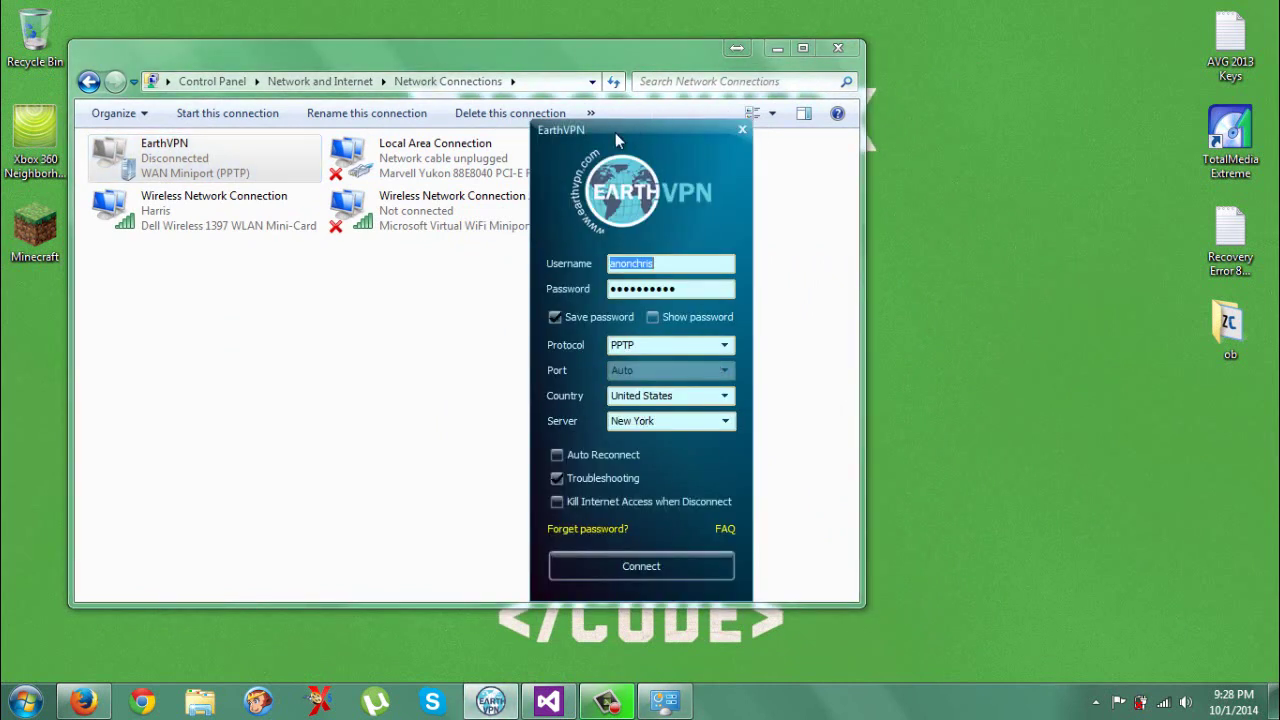
{"action": "left_click_drag", "start_coordinate": [615, 132], "coordinate": [978, 104]}
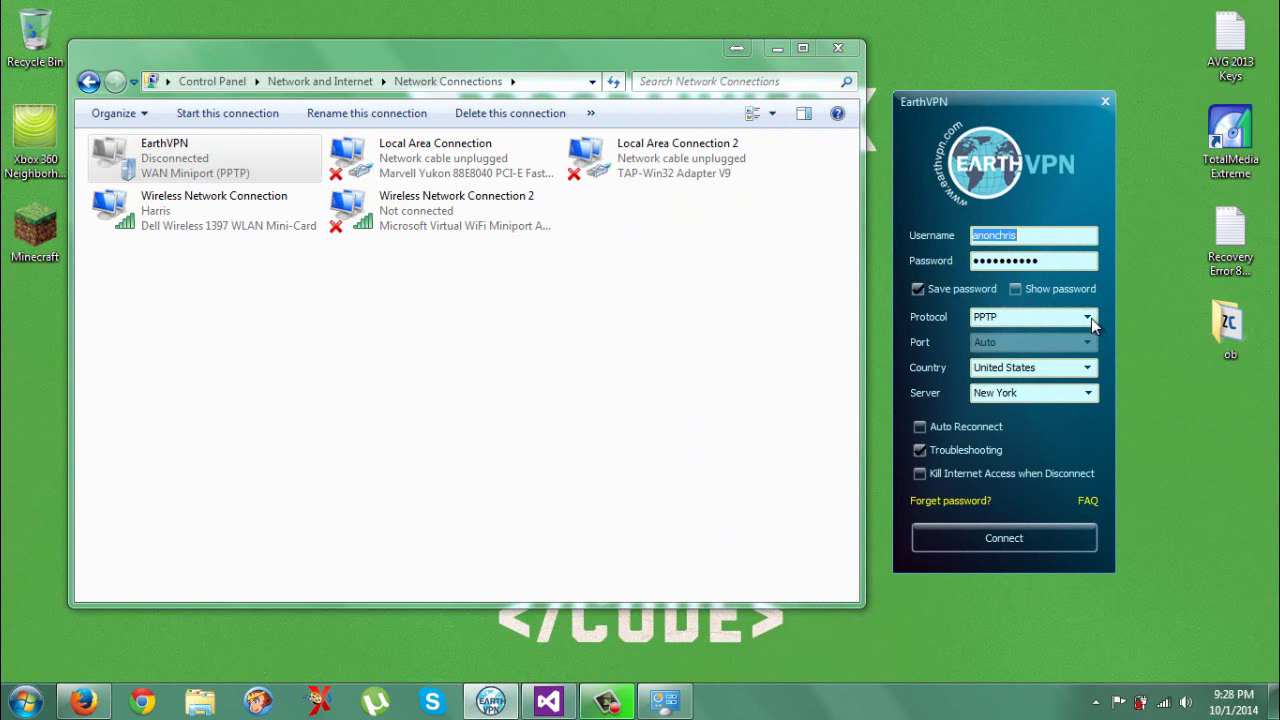
{"action": "left_click", "coordinate": [1088, 392]}
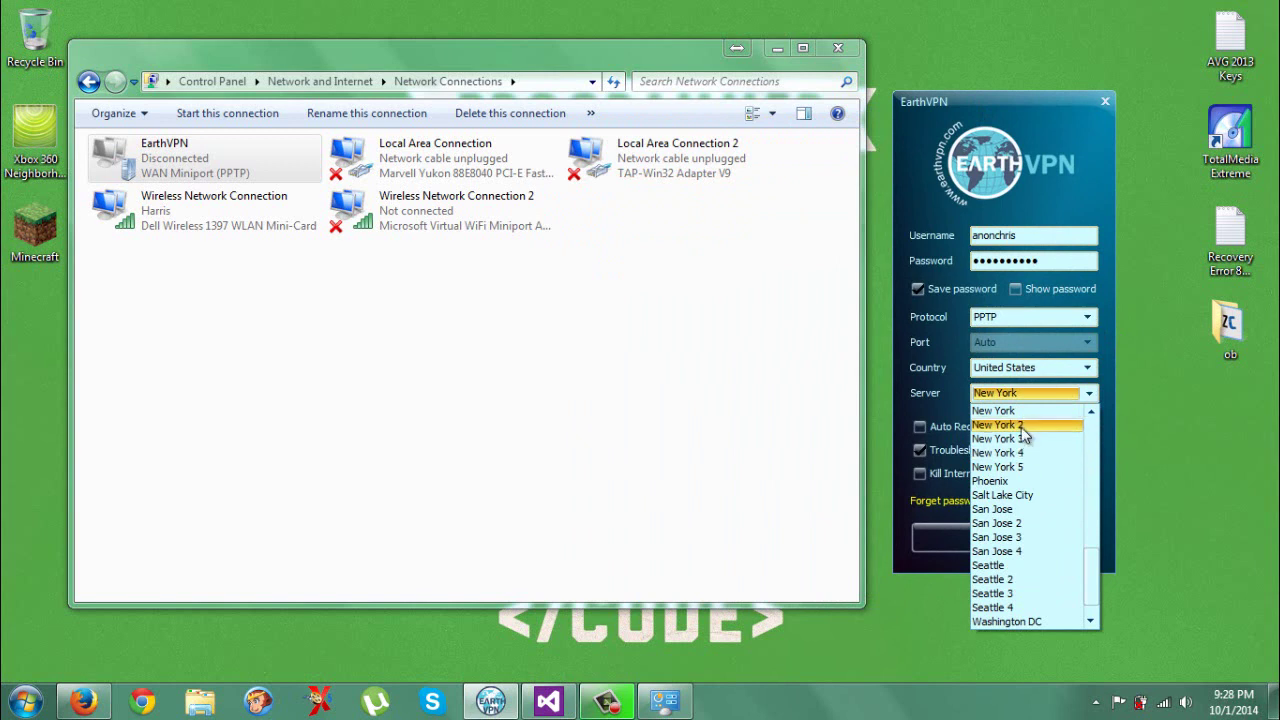
{"action": "left_click", "coordinate": [1014, 412]}
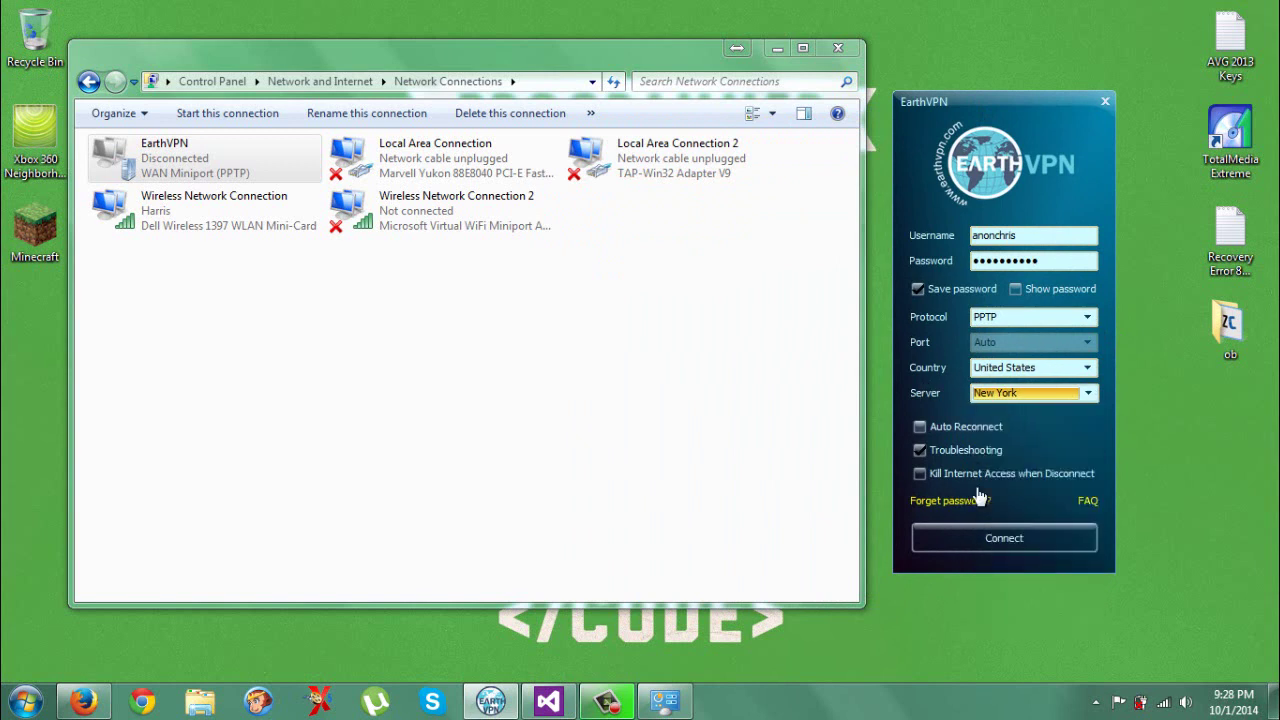
{"action": "left_click", "coordinate": [980, 529]}
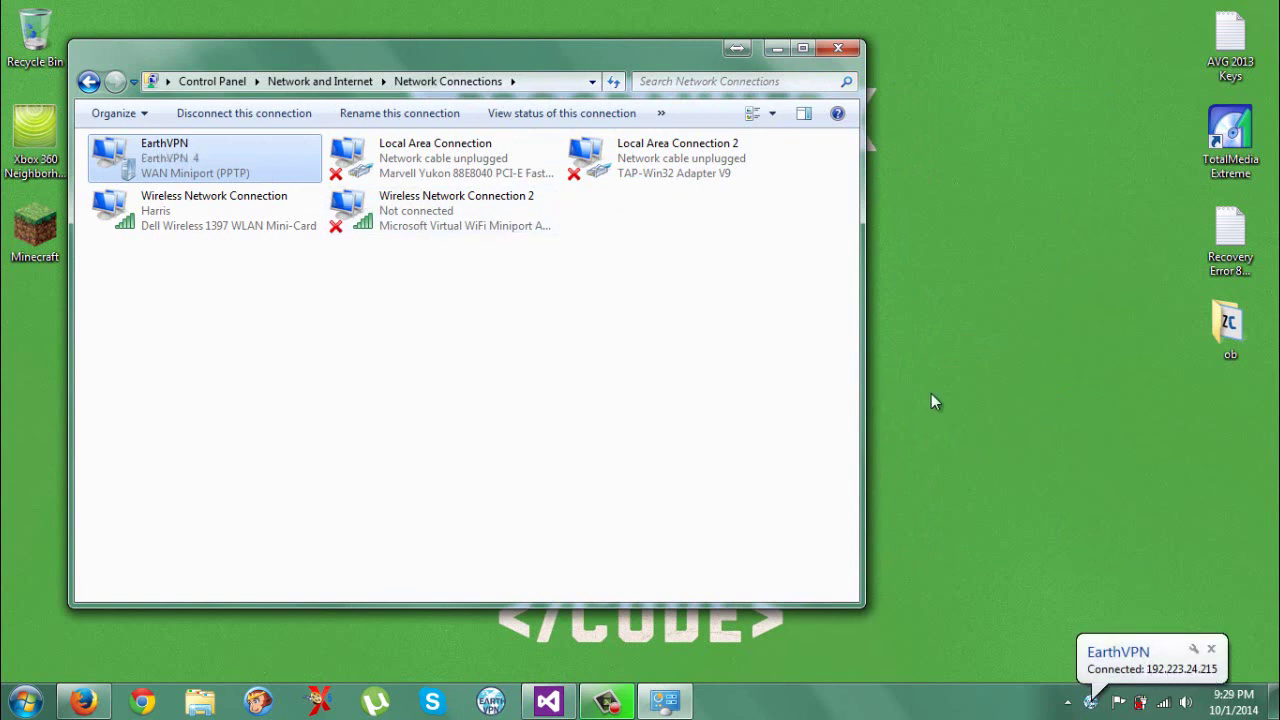
- Minimize Network Connections and confirm in the tray network list that EarthVPN 4 has Internet access
{"action": "left_click", "coordinate": [777, 48]}
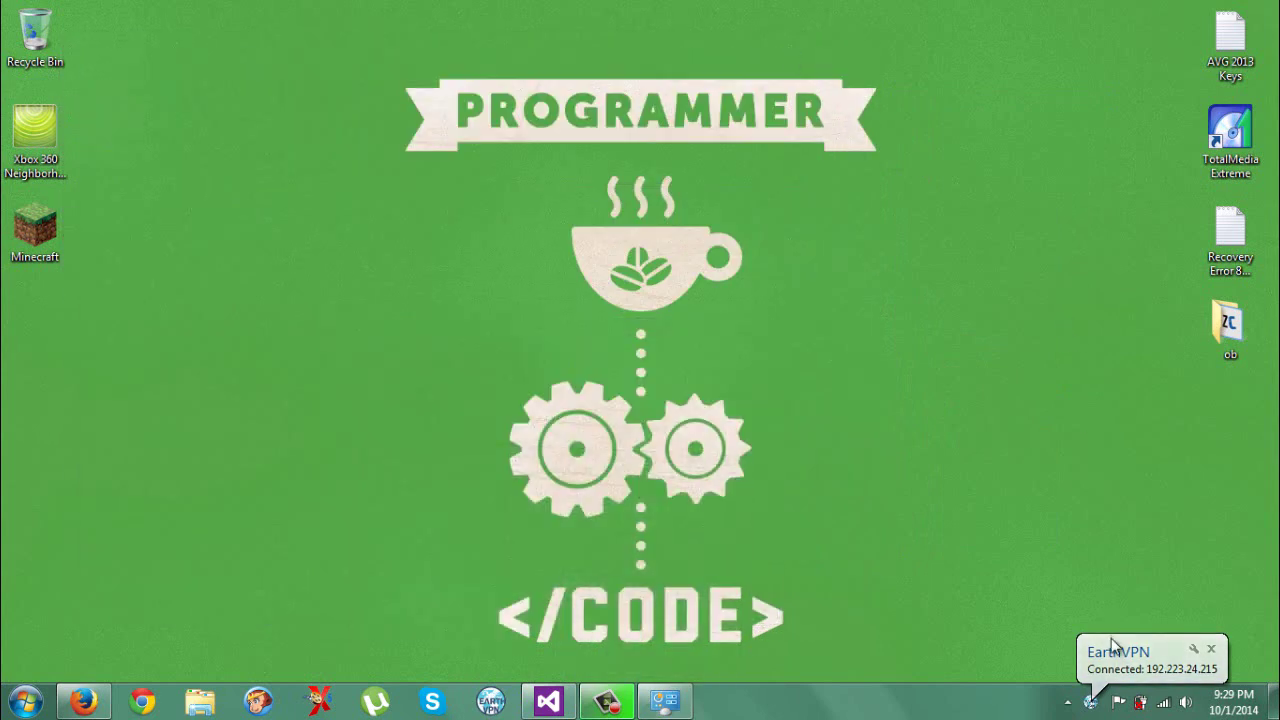
{"action": "left_click", "coordinate": [1162, 703]}
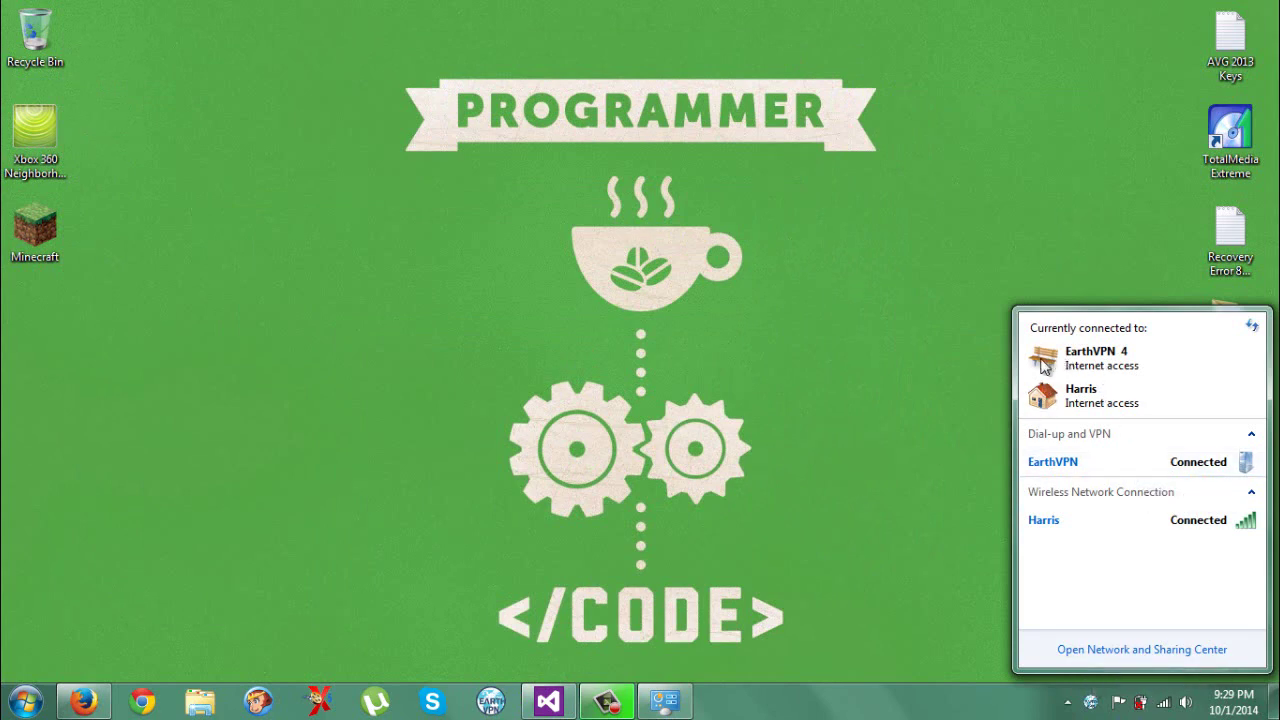
{"action": "left_click", "coordinate": [936, 417]}
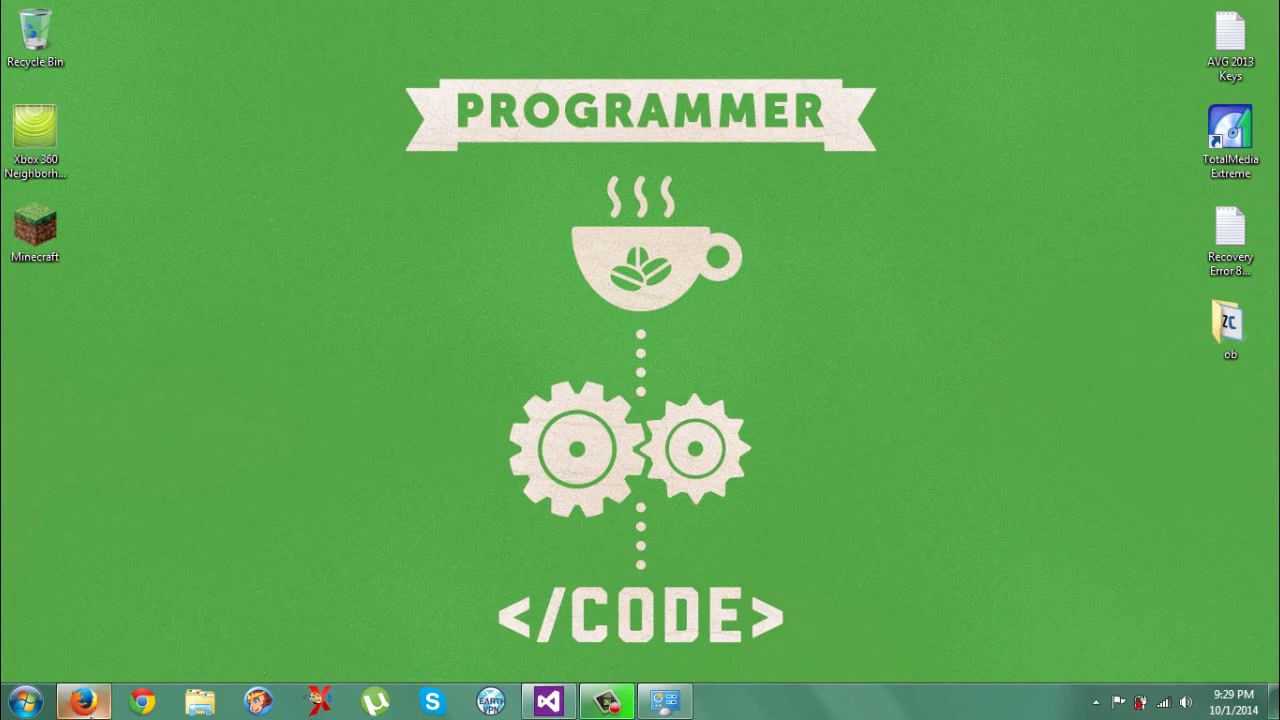
{"action": "left_click", "coordinate": [83, 700]}
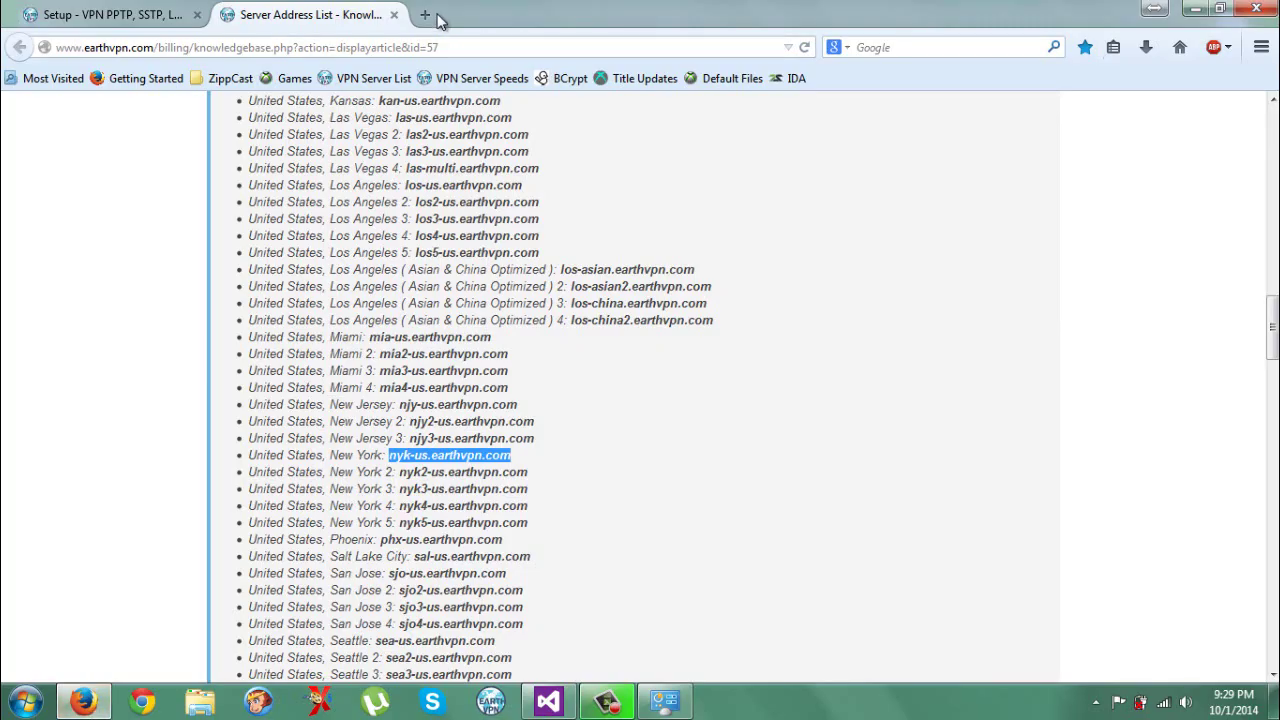
{"action": "left_click", "coordinate": [428, 15]}
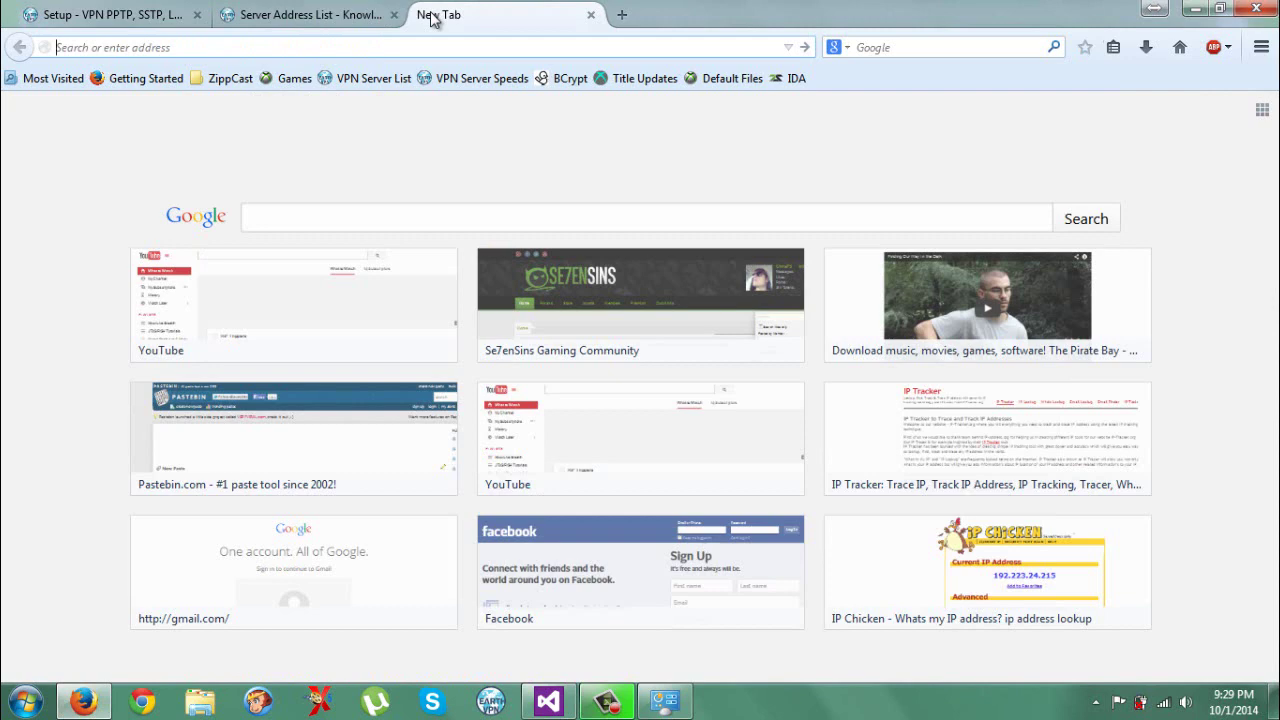
{"action": "type", "text": "google.com/"}
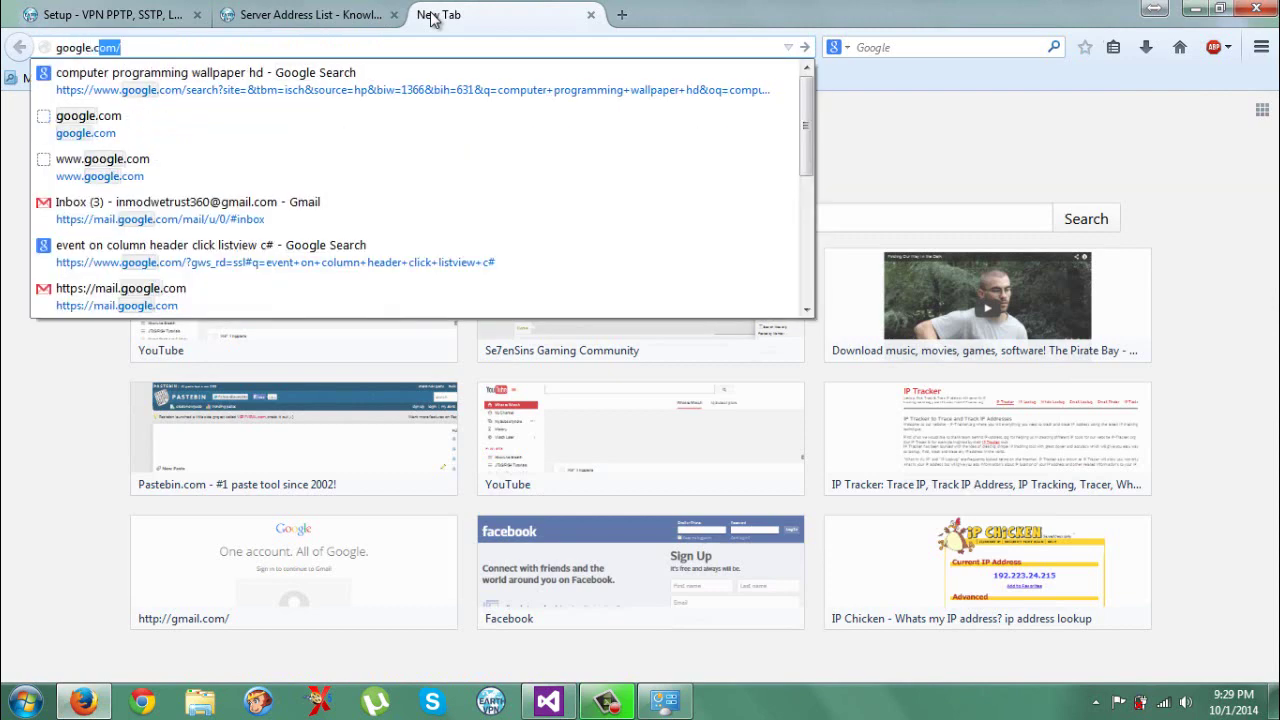
{"action": "key", "text": "Return"}
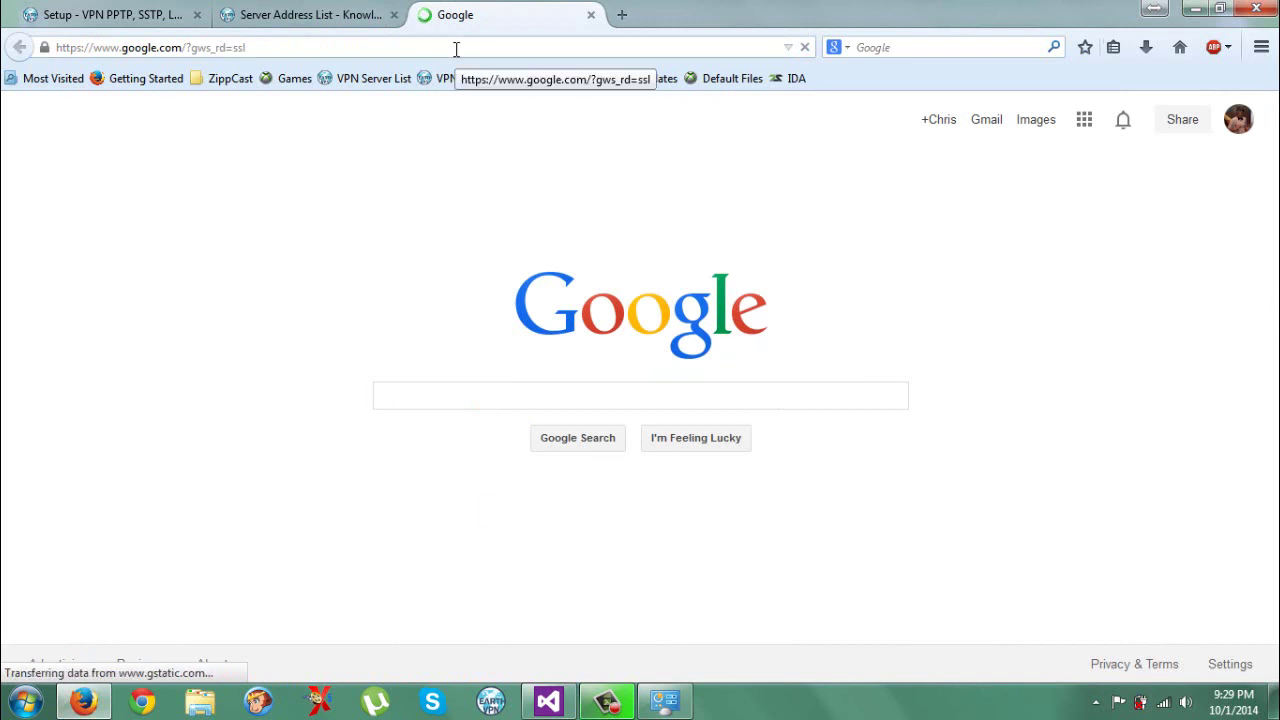
{"action": "left_click", "coordinate": [456, 48]}
{"action": "type", "text": "ipchicken.com/"}
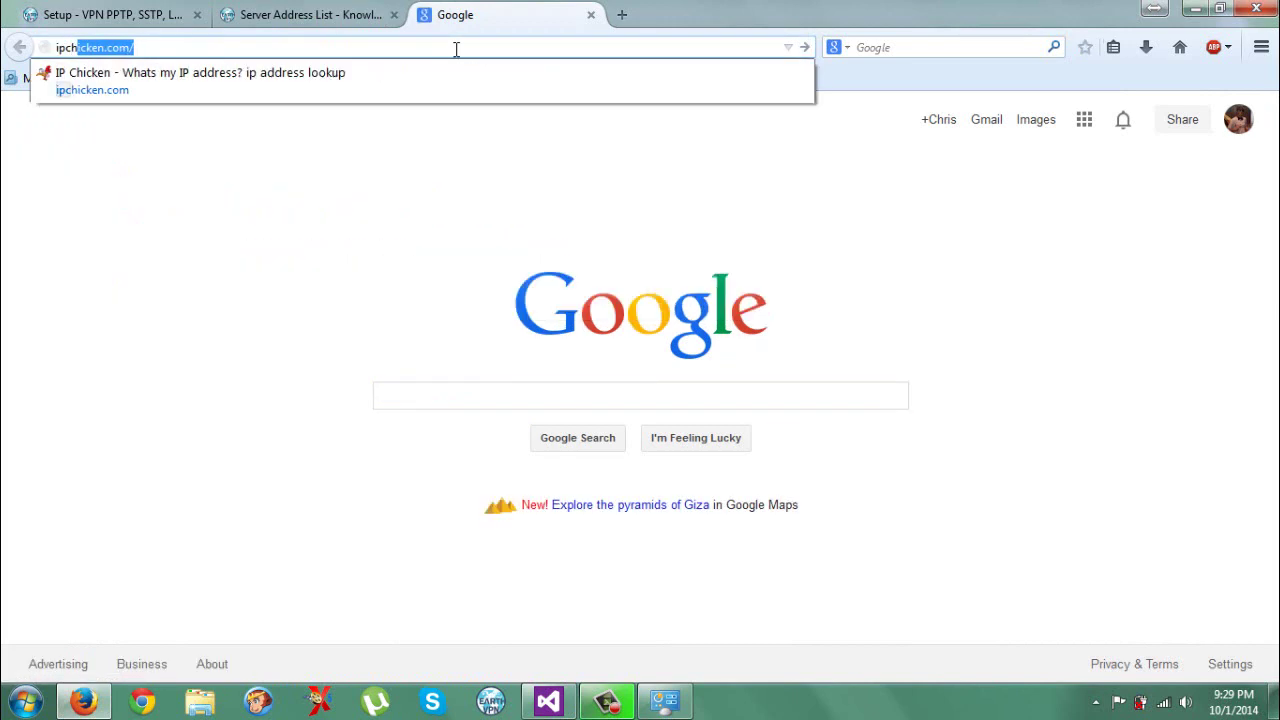
{"action": "key", "text": "Return"}
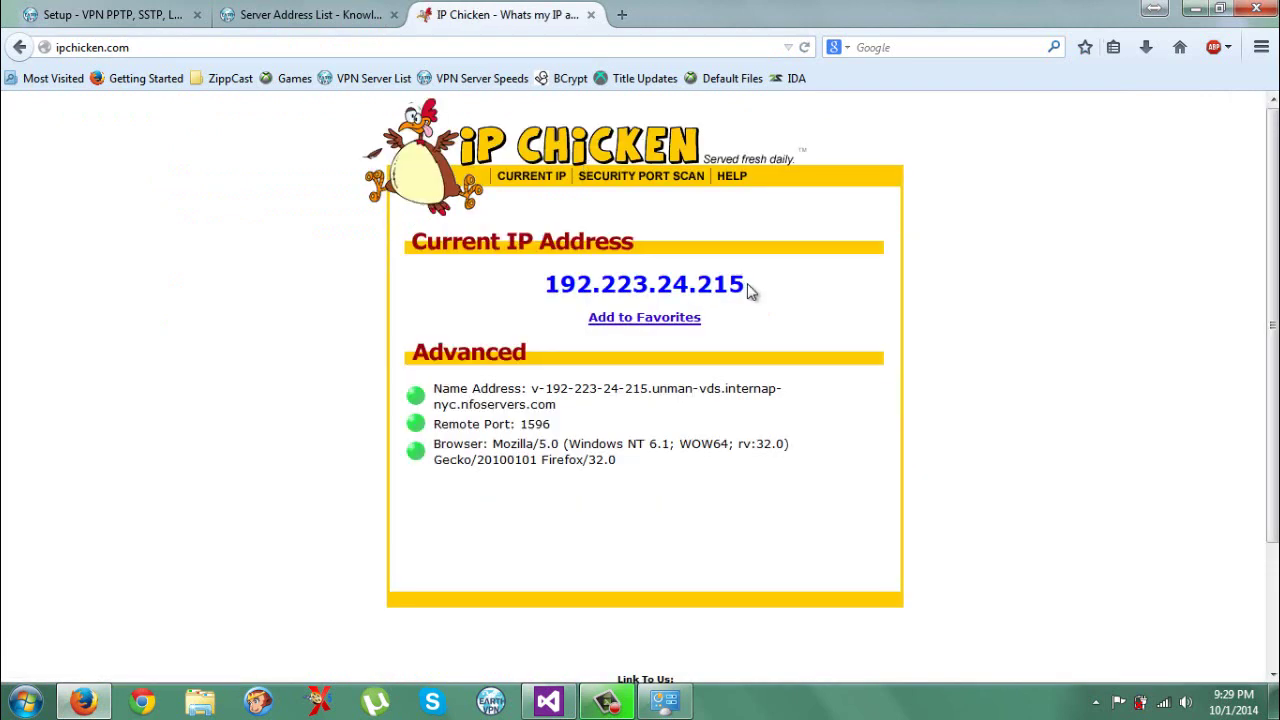
{"action": "left_click_drag", "start_coordinate": [746, 284], "coordinate": [549, 284]}
{"action": "key", "text": "ctrl+c"}
{"action": "left_click", "coordinate": [535, 47]}
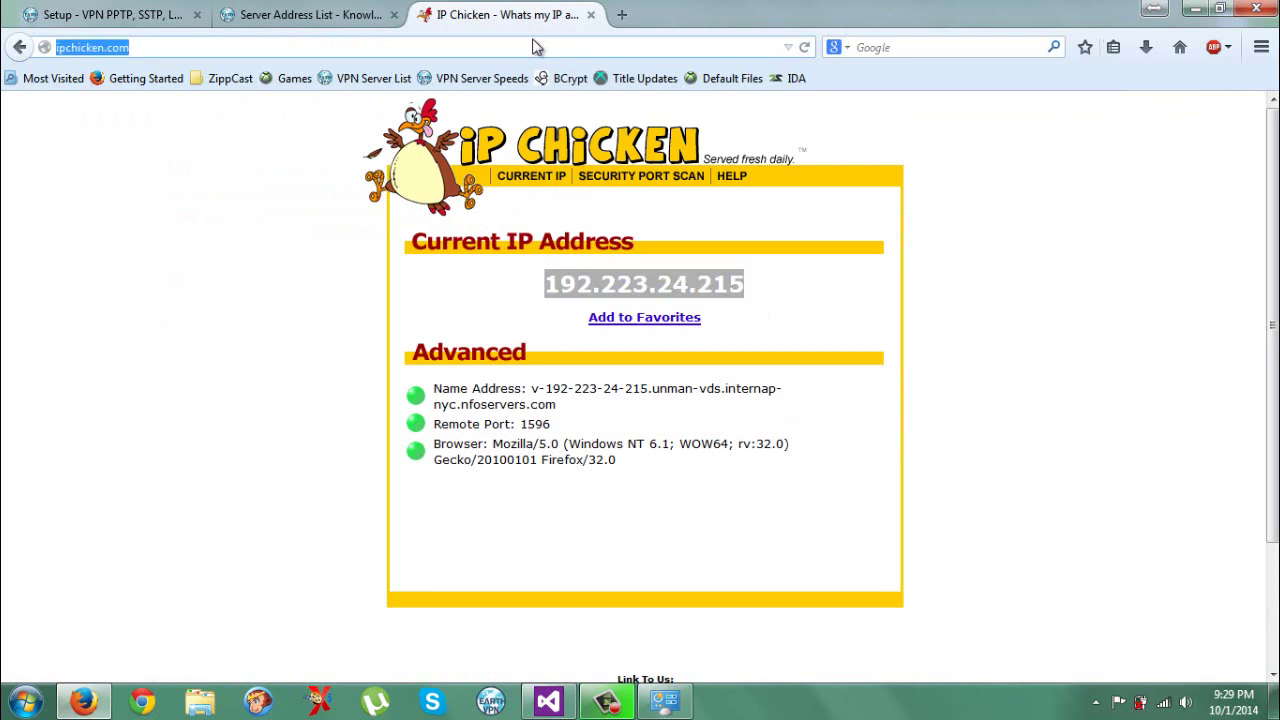
{"action": "type", "text": "trace"}
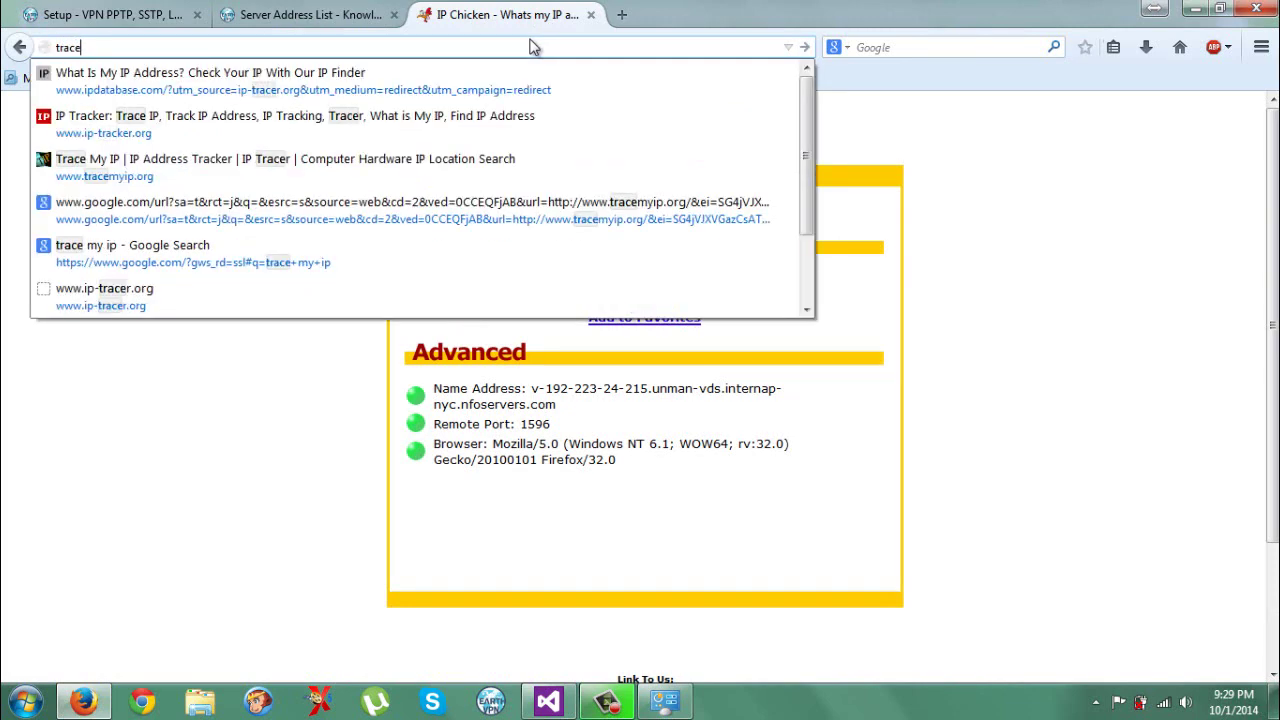
{"action": "left_click", "coordinate": [311, 124]}
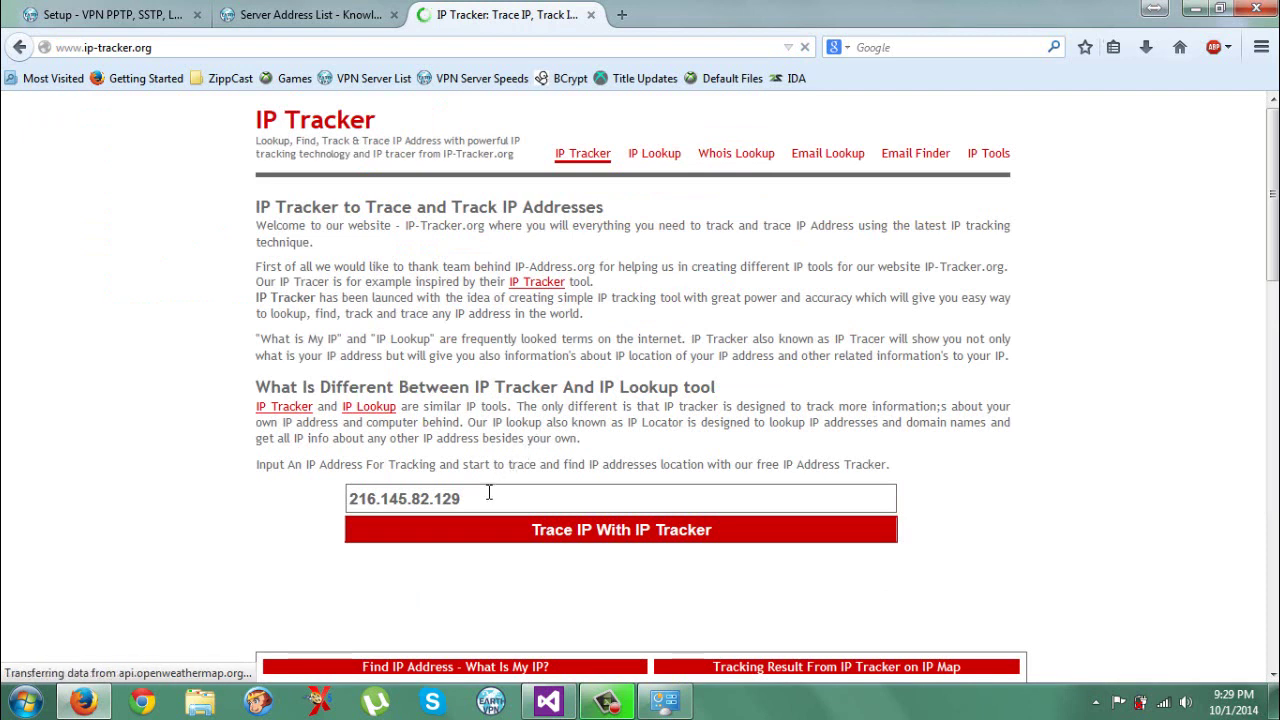
{"action": "left_click", "coordinate": [468, 500]}
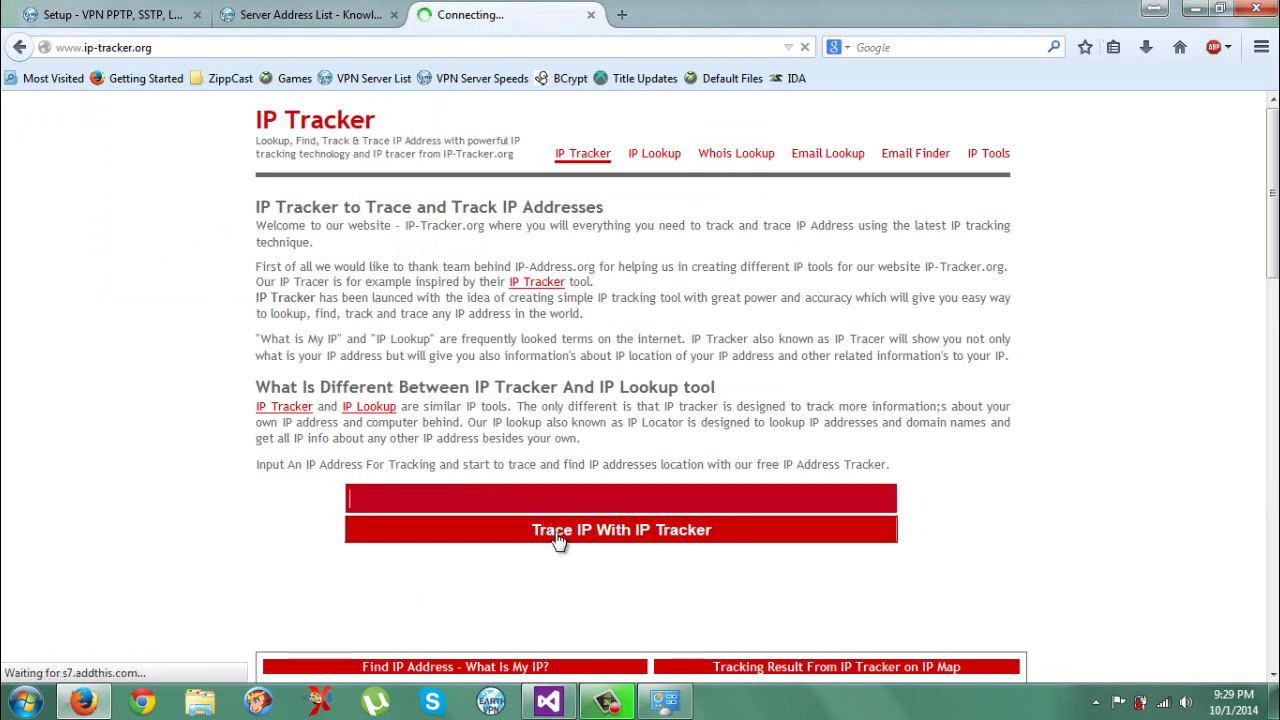
{"action": "key", "text": "ctrl+v"}
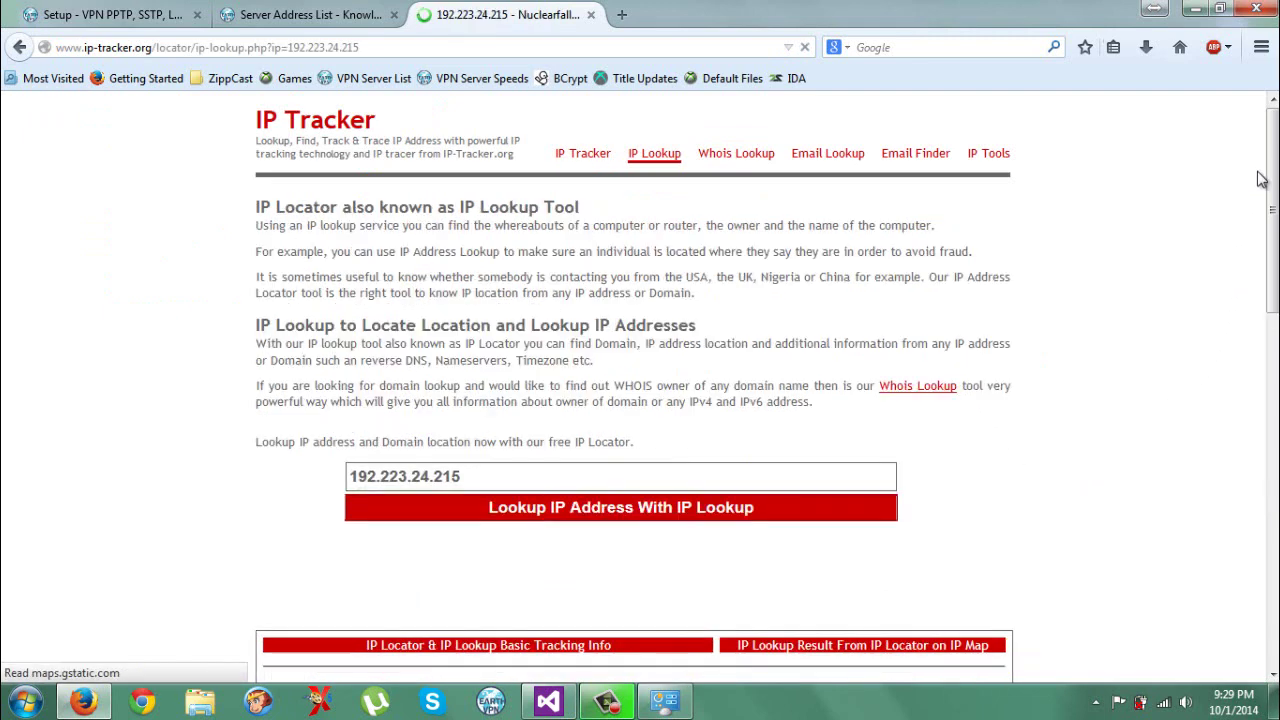
{"action": "left_click_drag", "start_coordinate": [1275, 168], "coordinate": [1274, 310]}
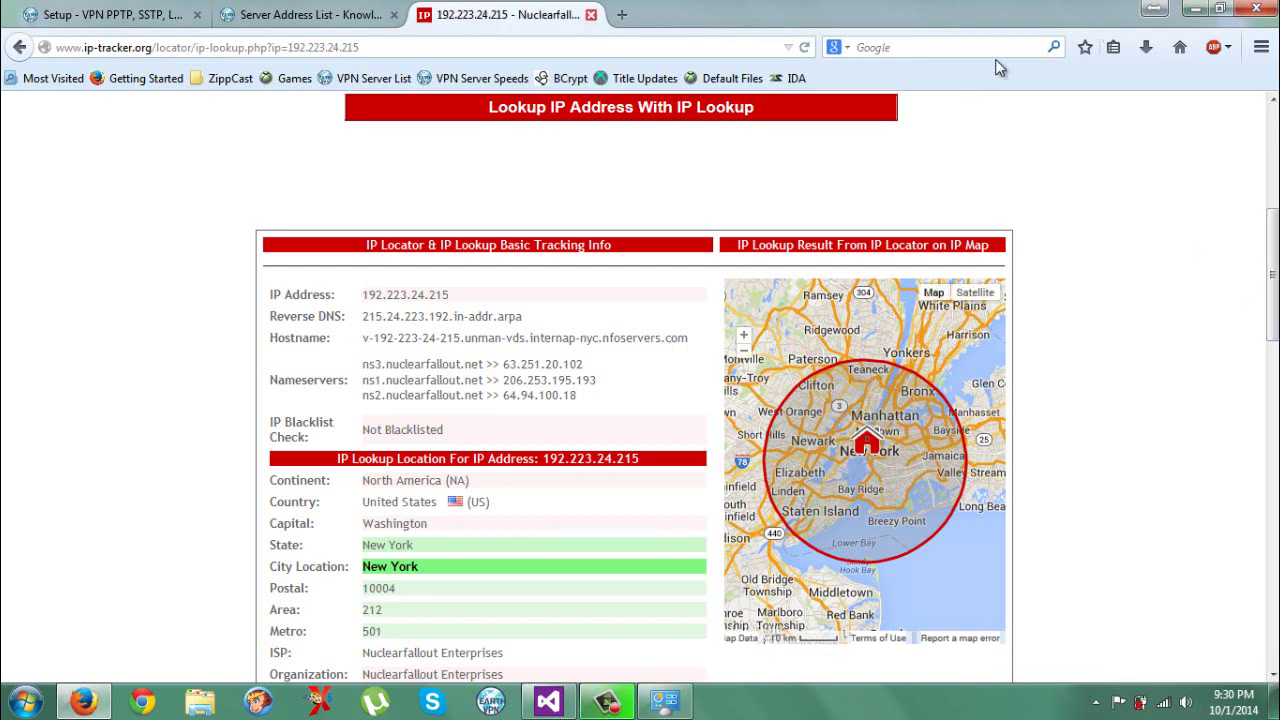
{"action": "left_click", "coordinate": [1196, 9]}
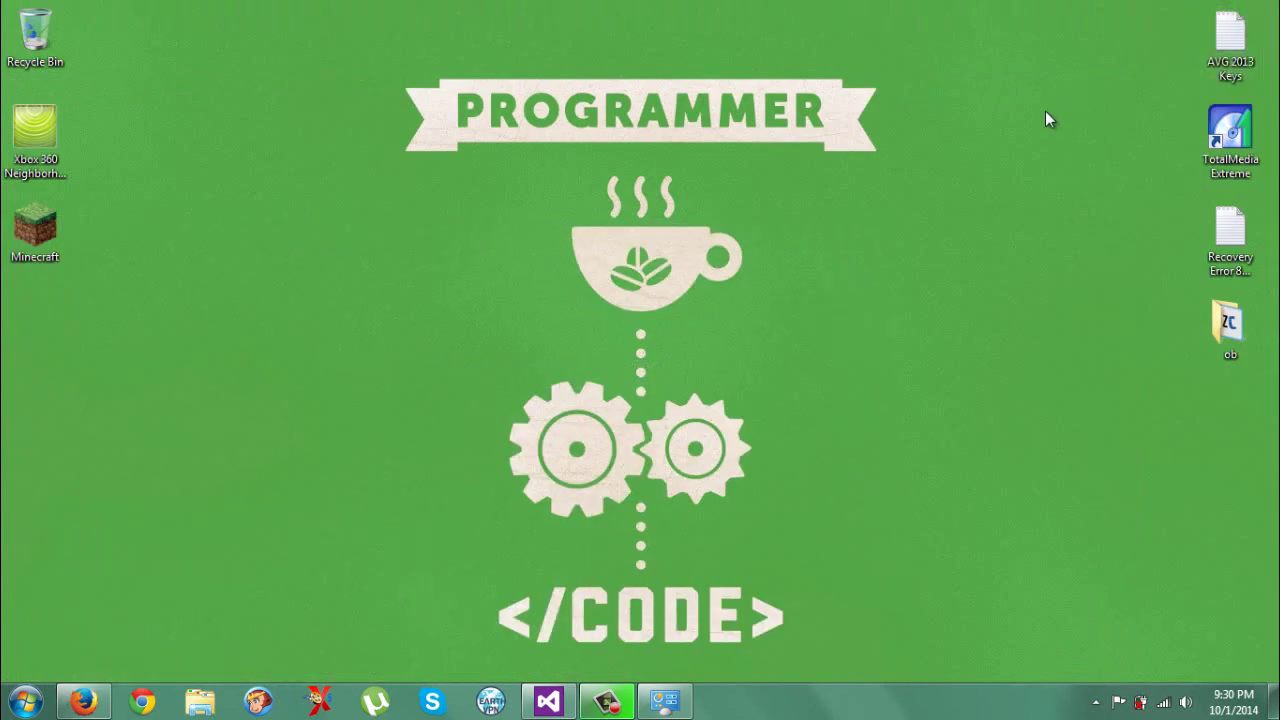